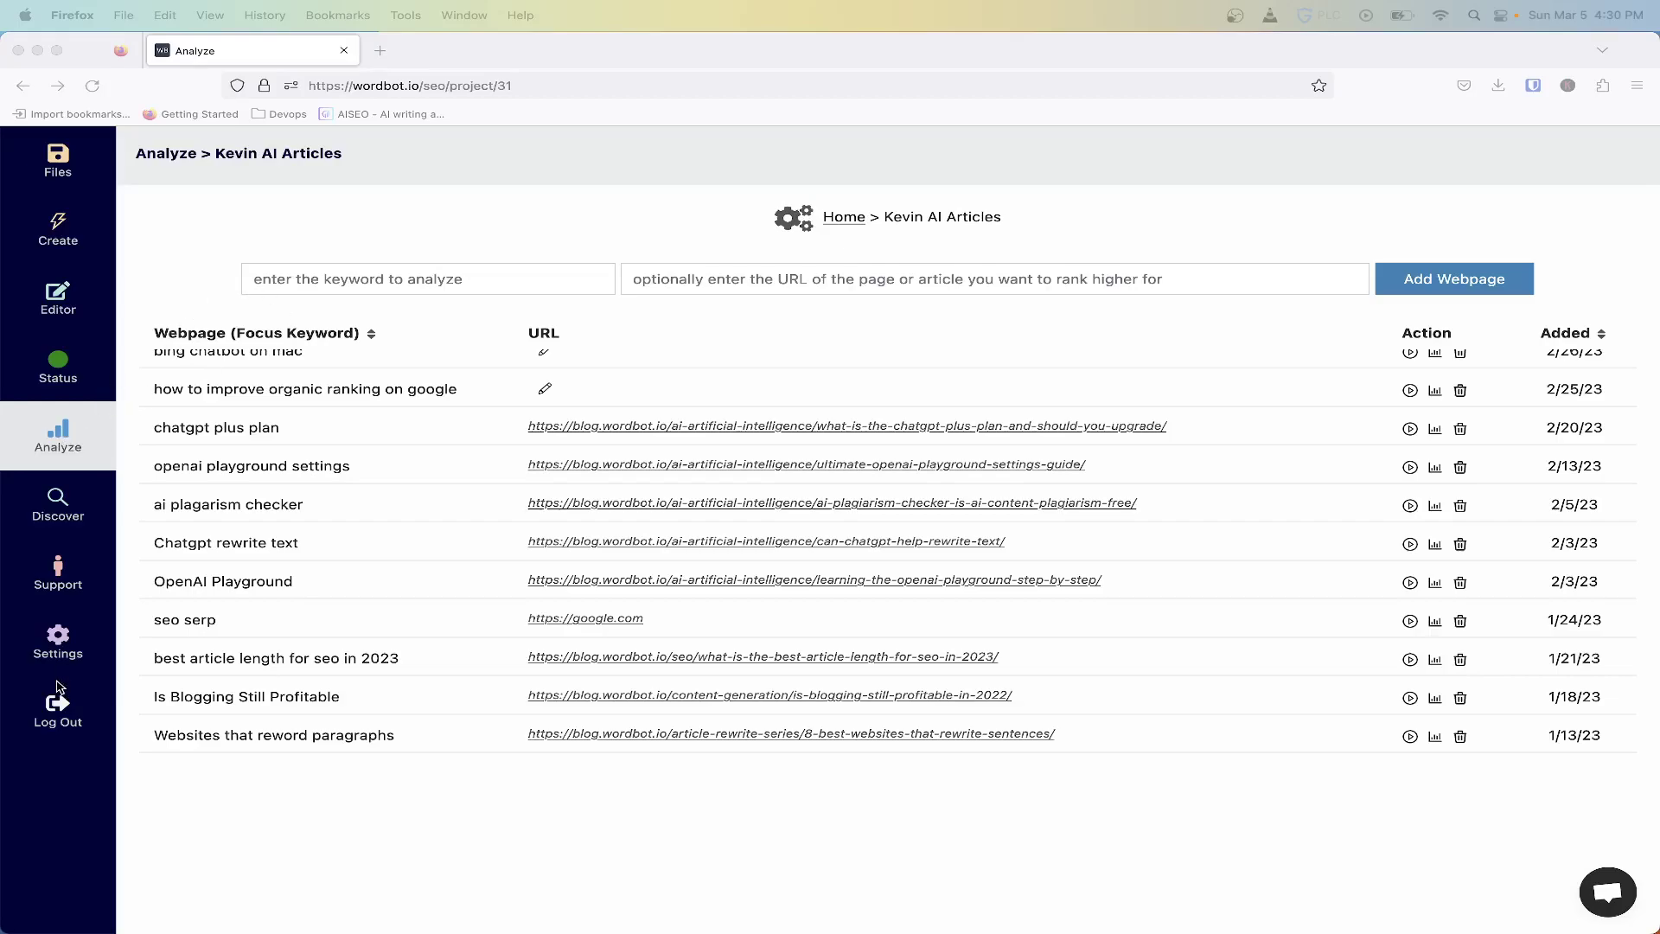
- Go back to the project's webpage list and log out of the Wordbot account
click(381, 50)
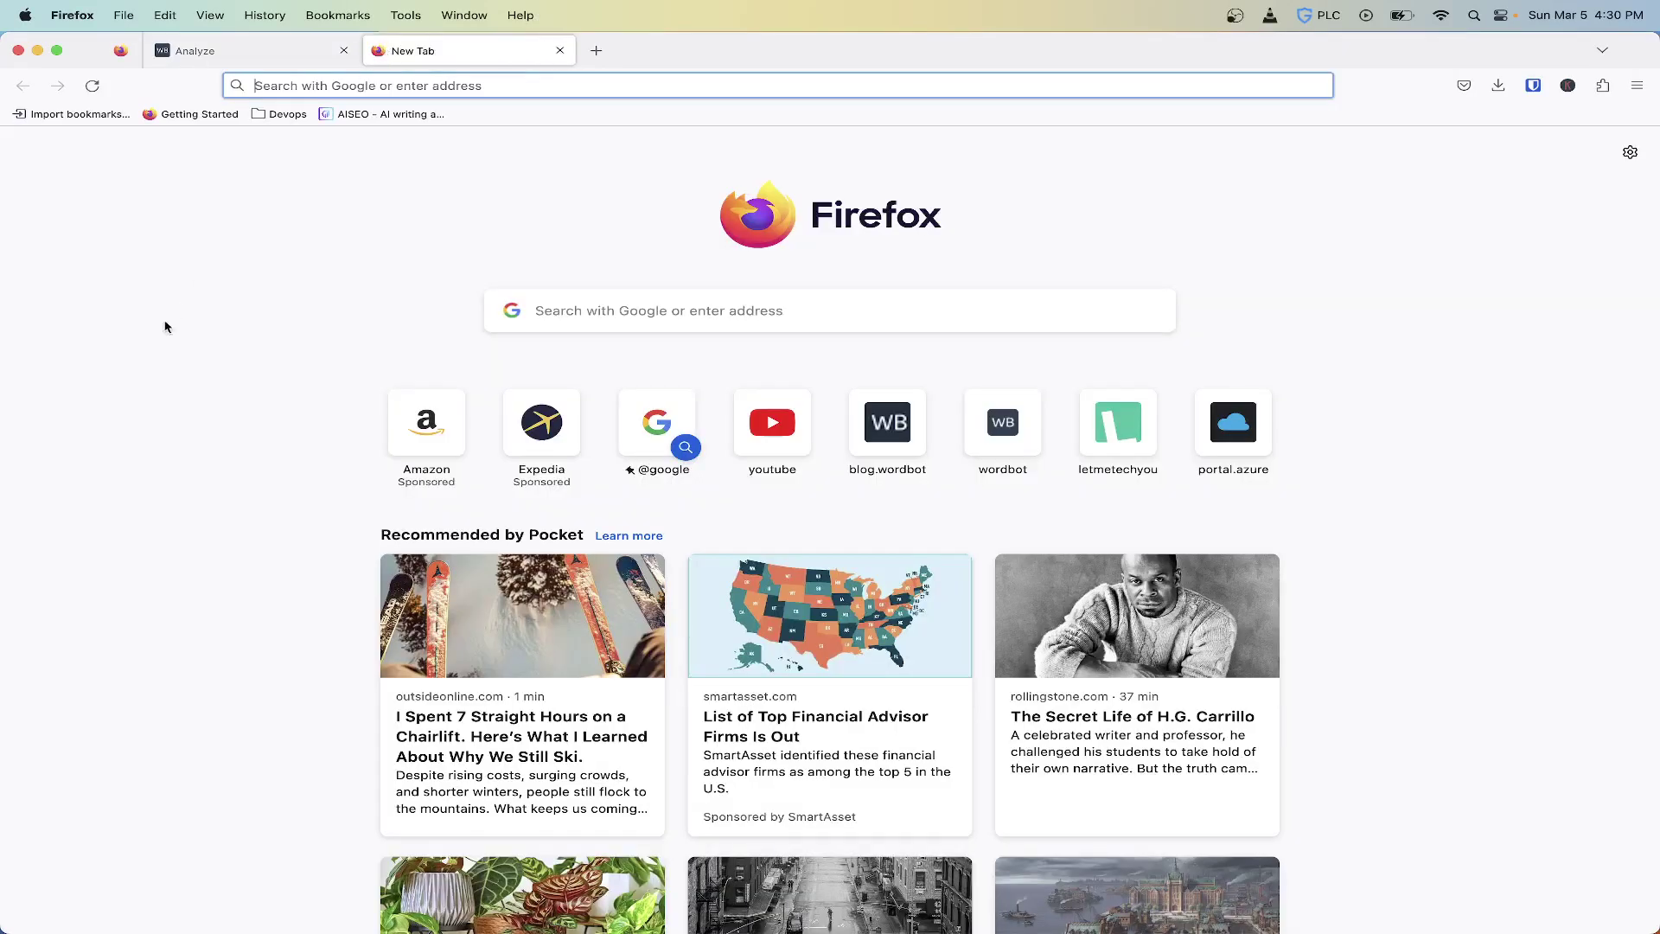
click(191, 50)
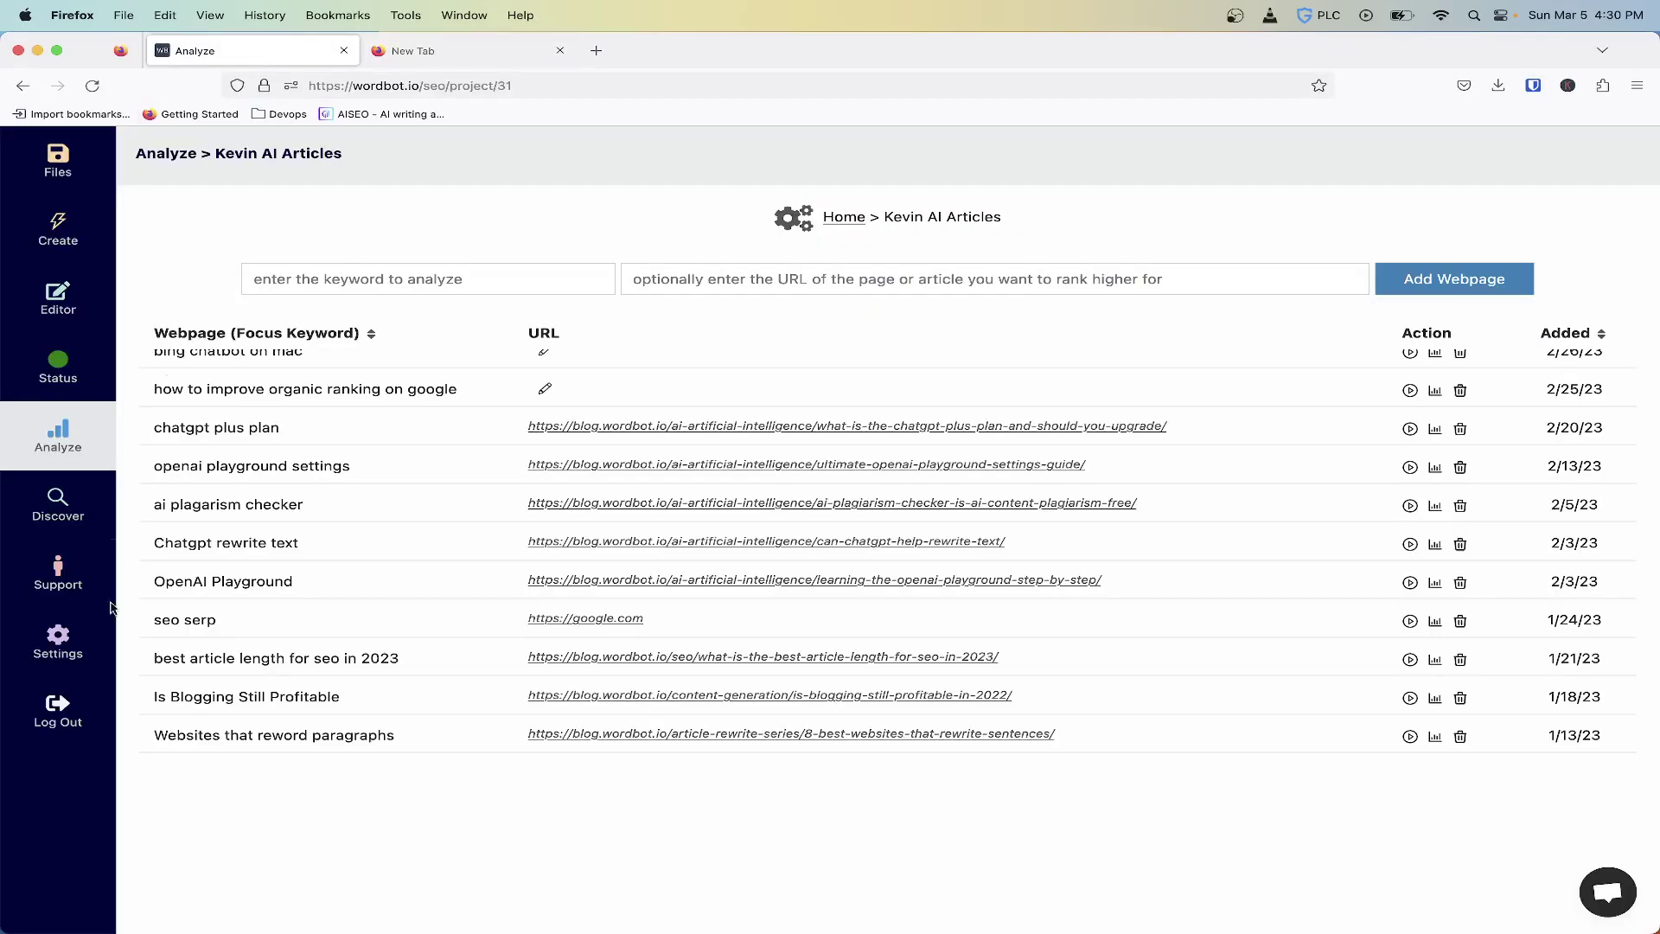
click(63, 709)
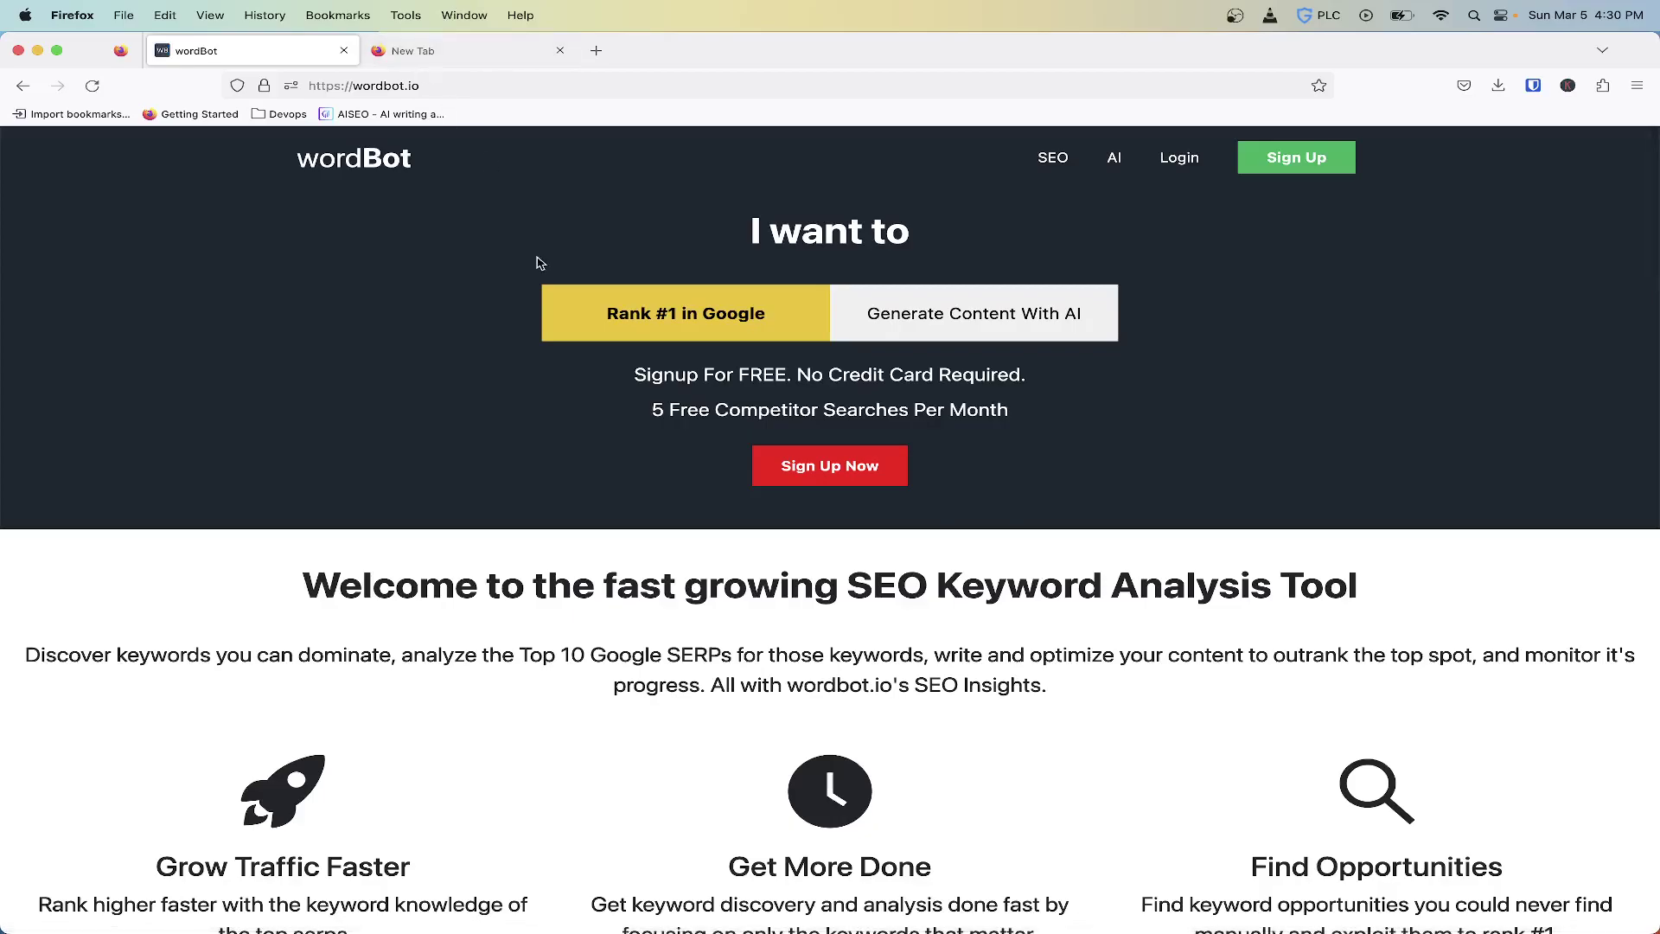
scroll(540, 262, down, 1)
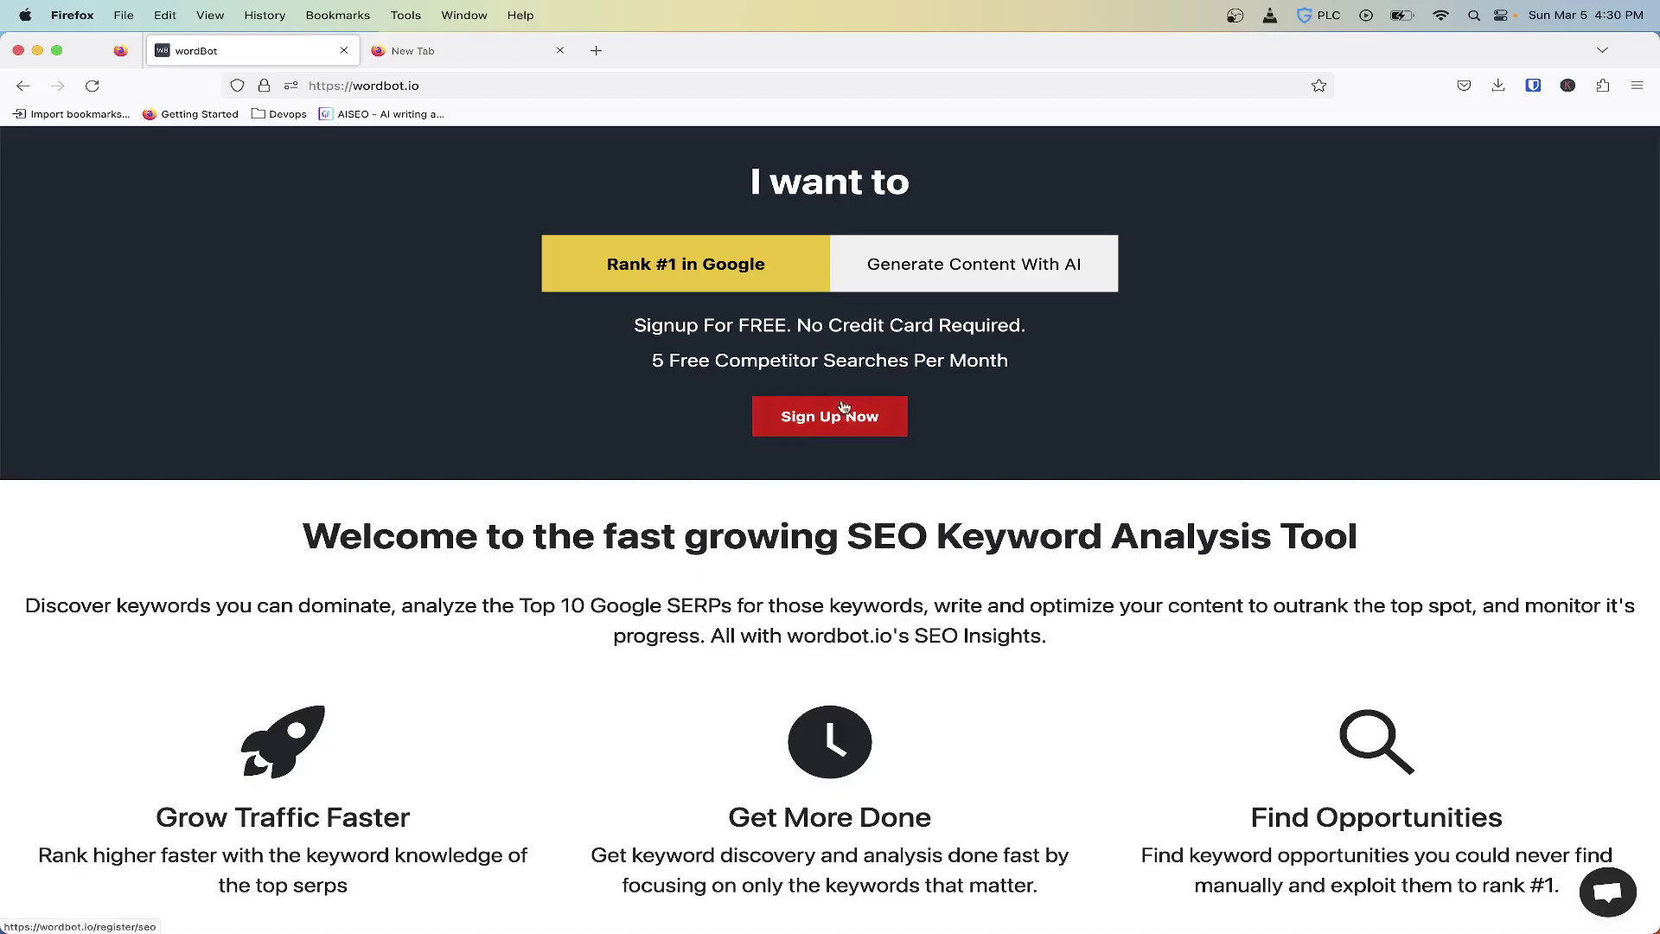
scroll(843, 407, up, 1)
- Log back into Wordbot with the saved account e-mail and the account password
click(1178, 158)
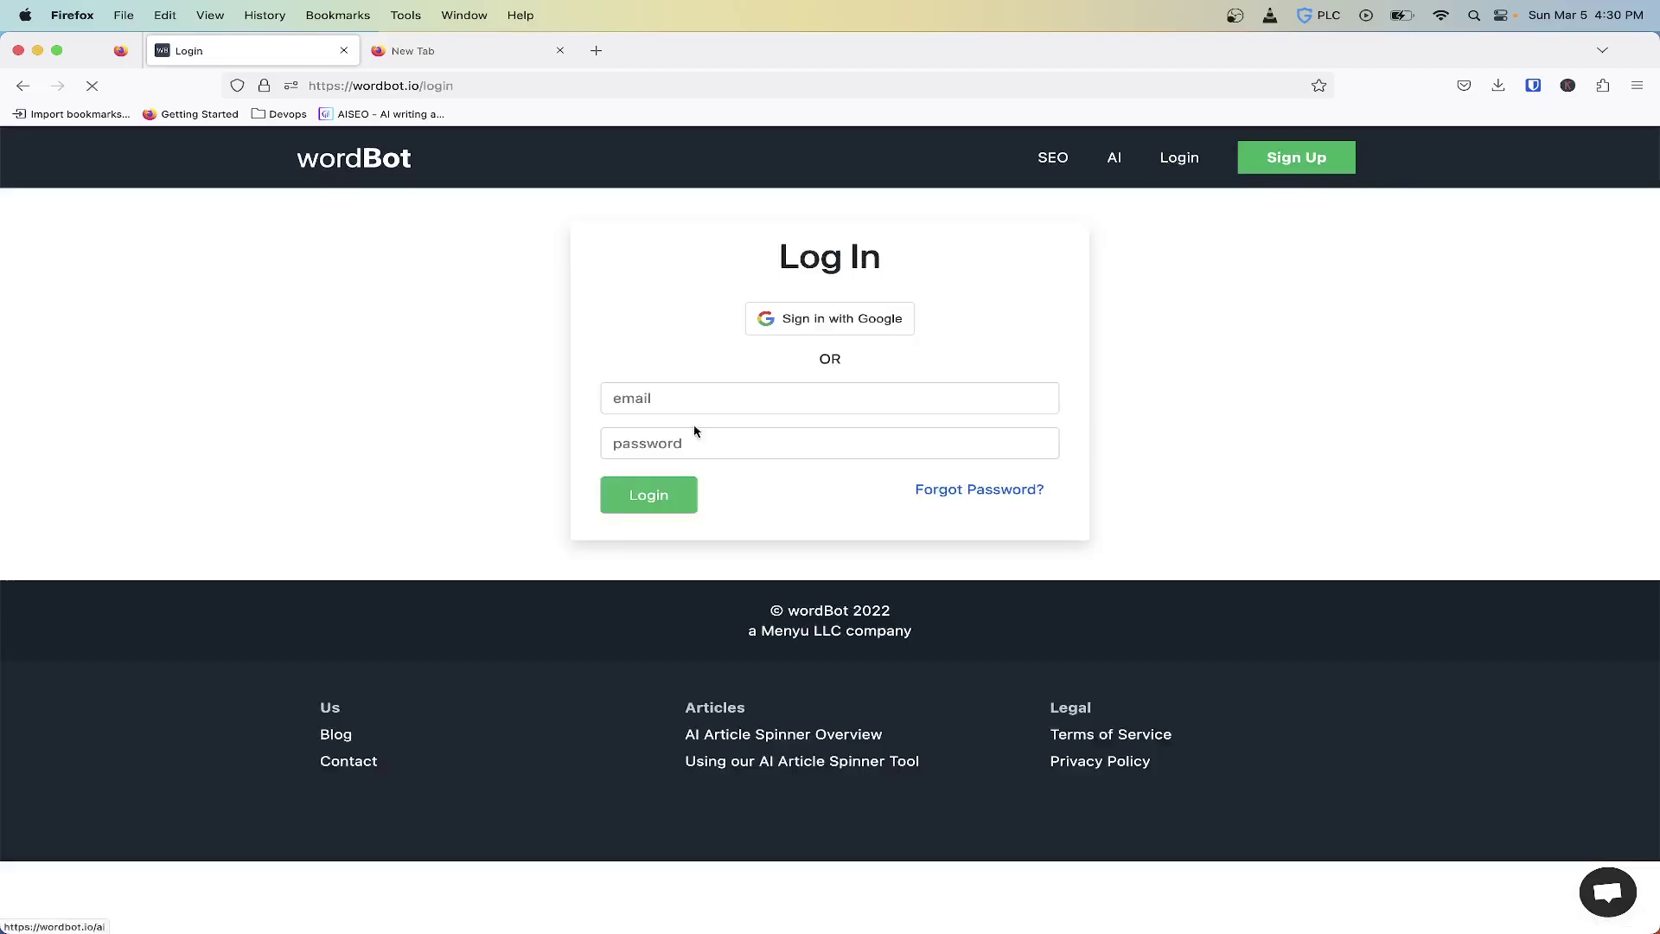
click(669, 406)
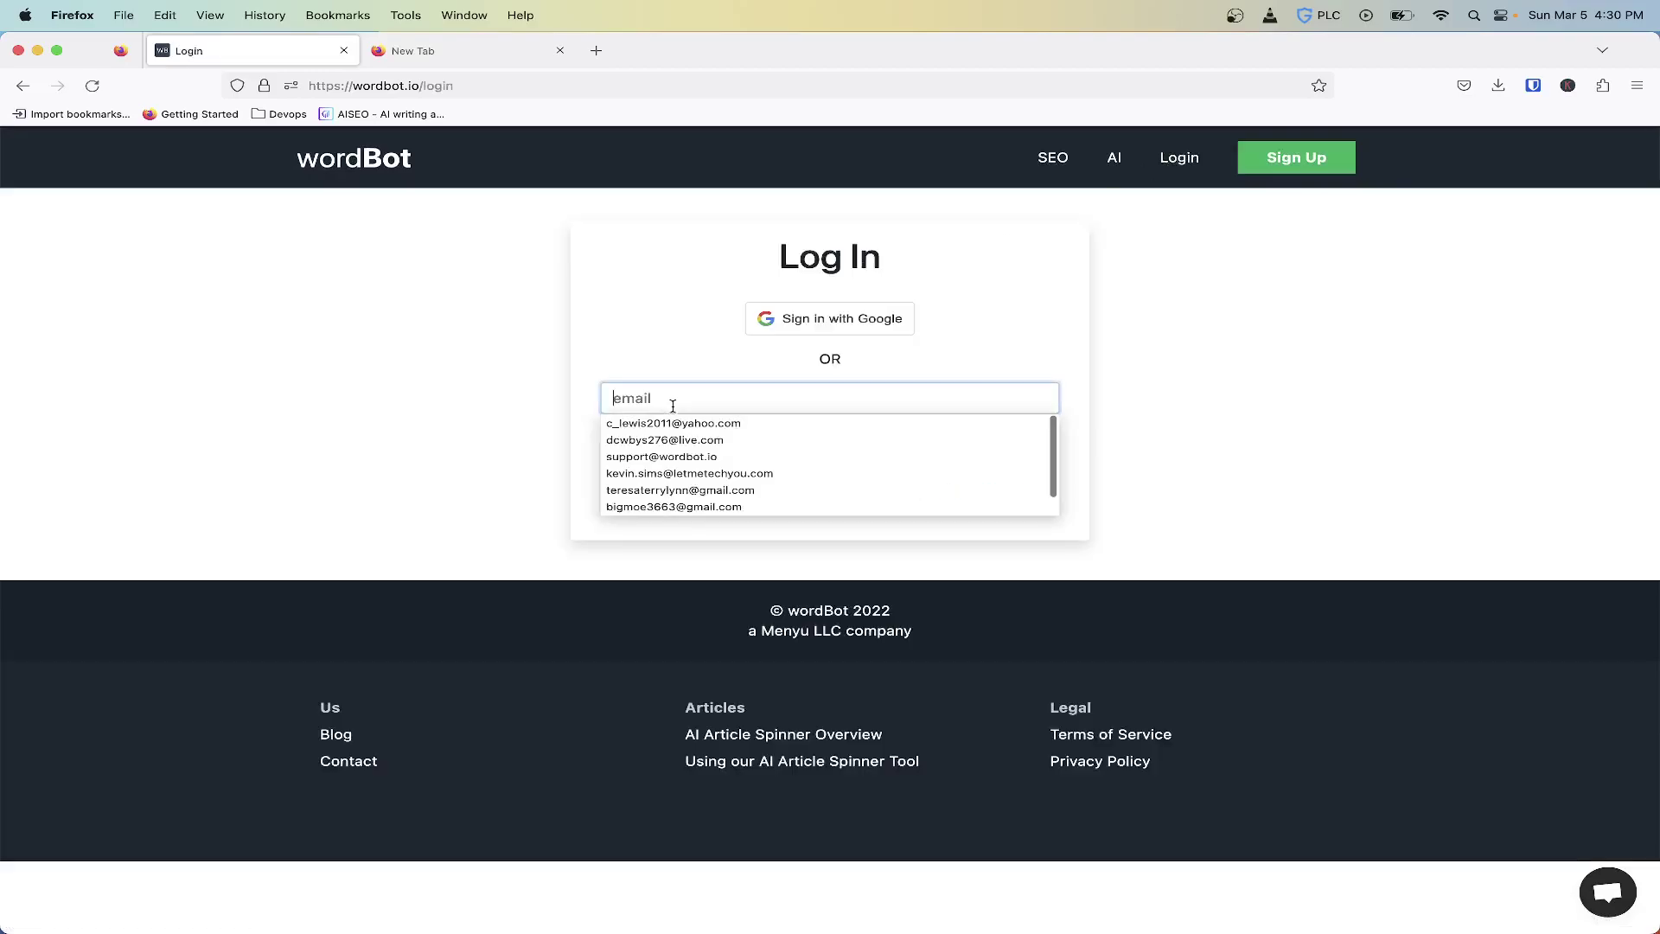
click(661, 457)
click(655, 449)
text(***)
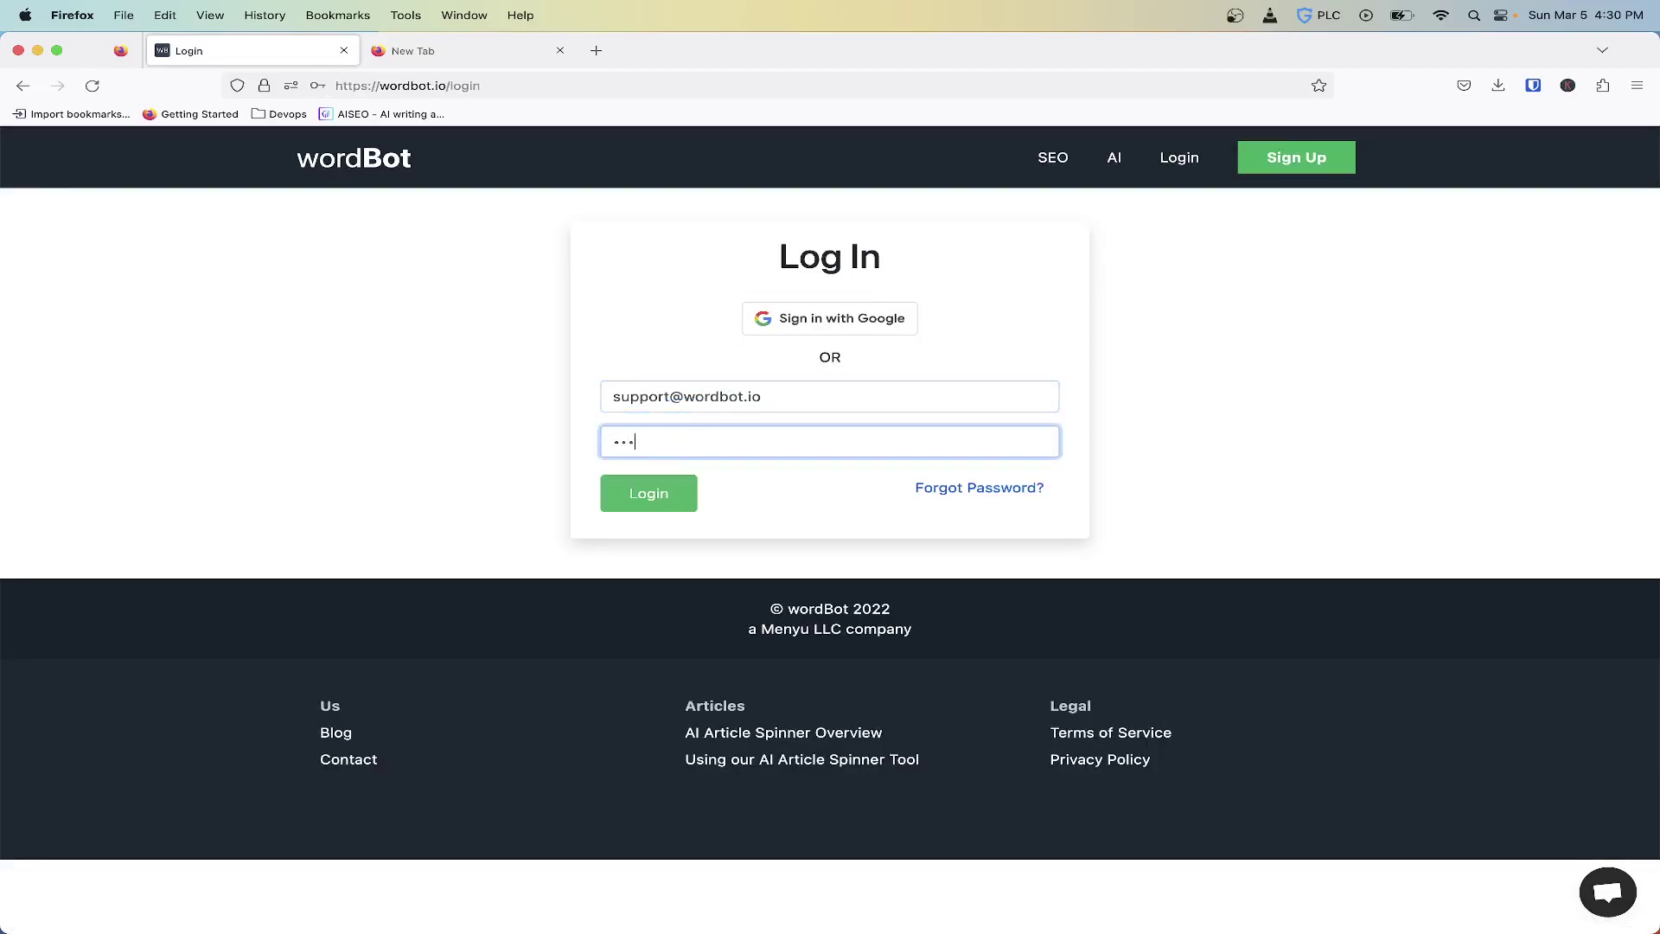
key(Return)
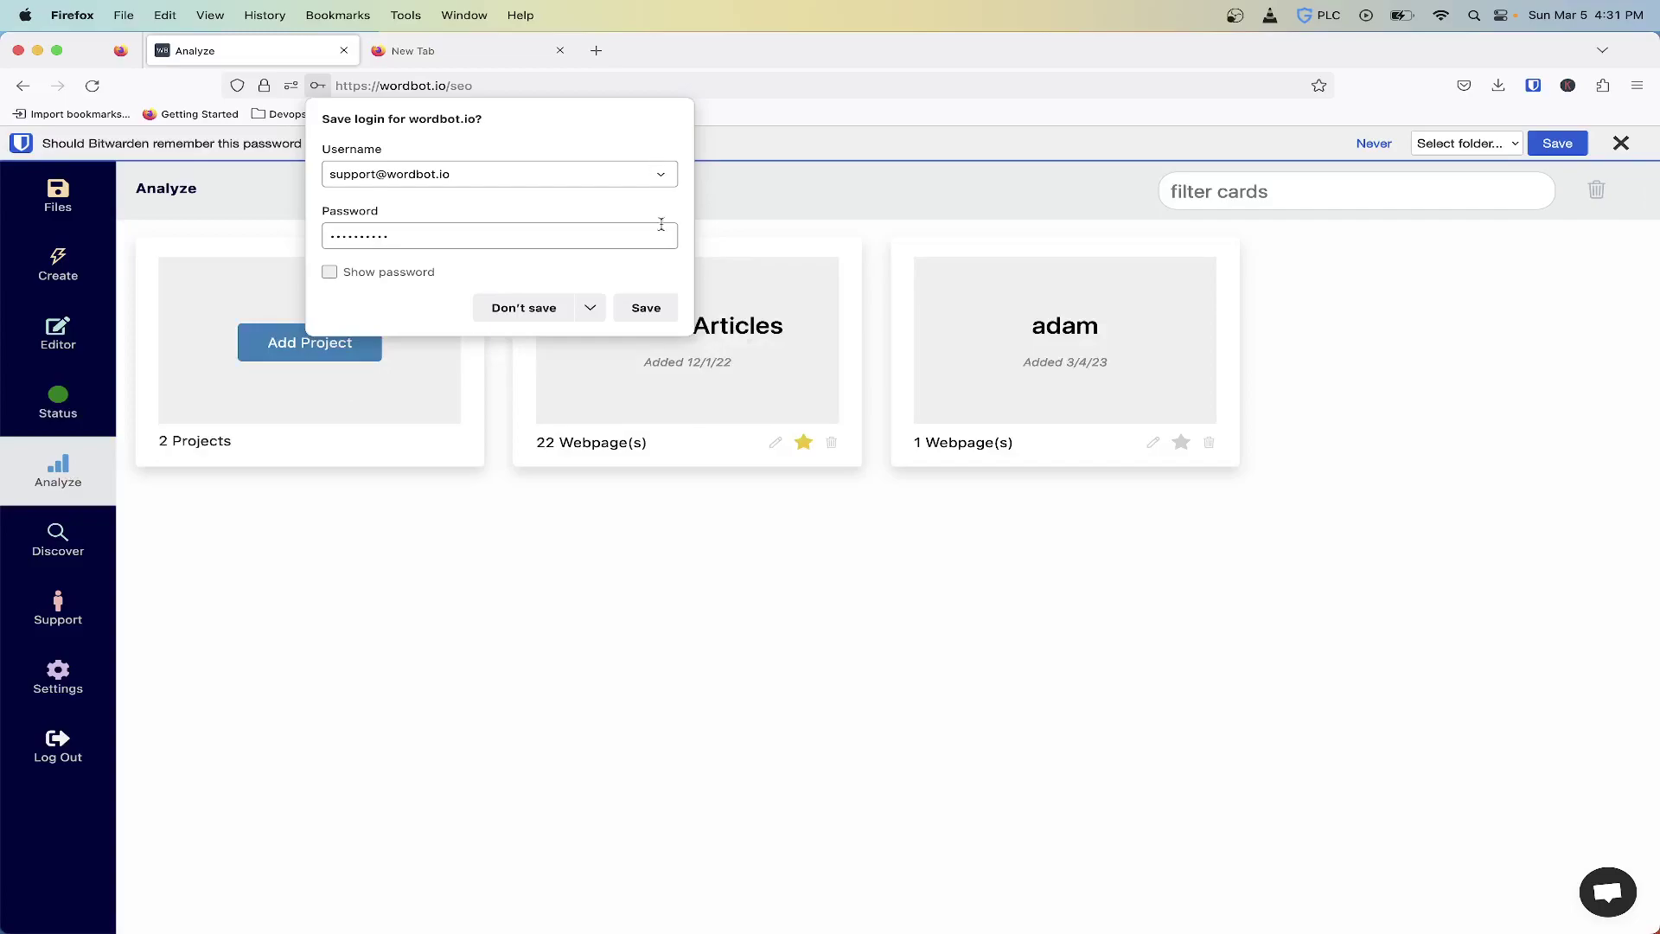
- Decline Firefox's save-login prompt, cancel a new project, and open the 22-webpage Kevin AI Articles project
click(524, 309)
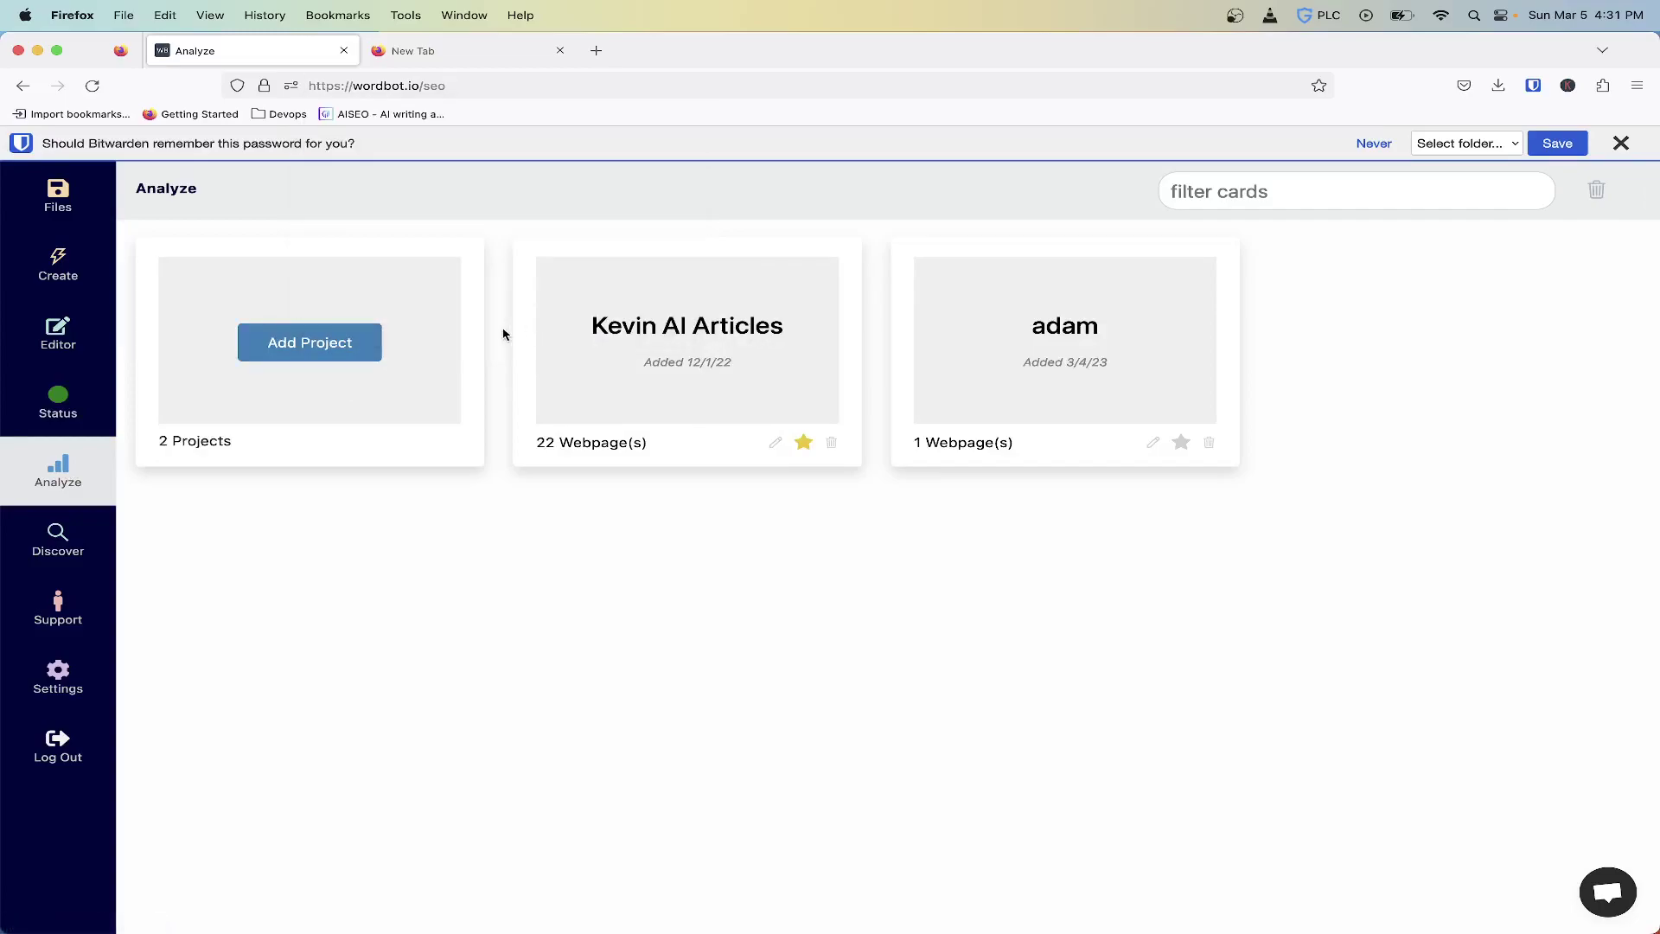
click(316, 341)
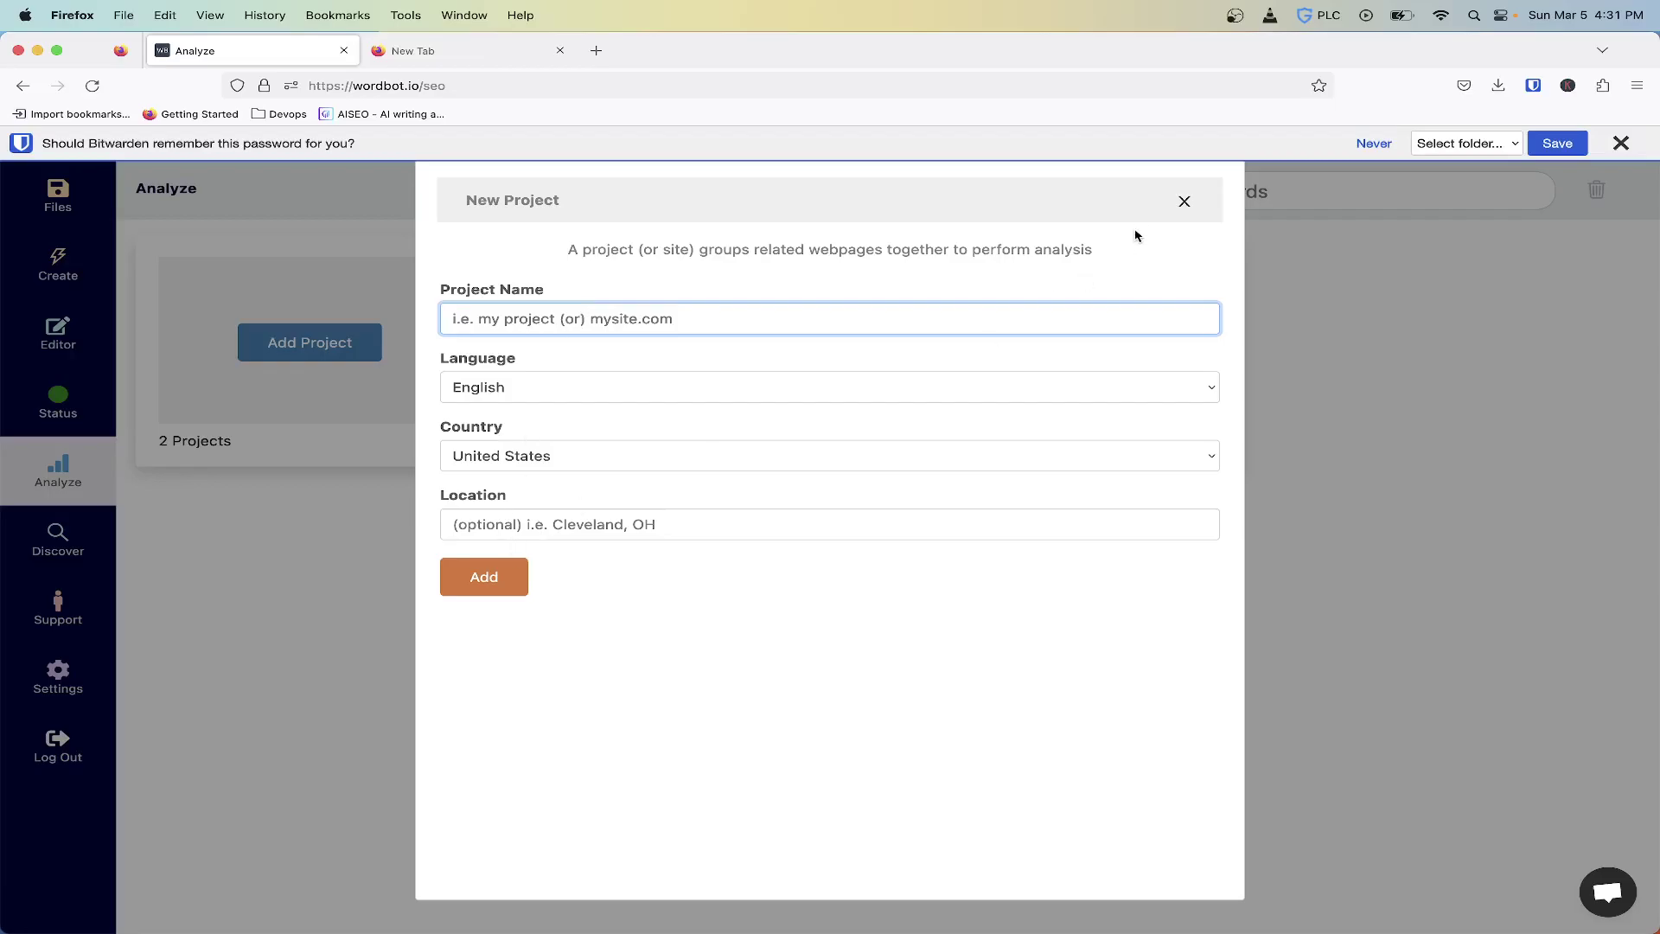
click(1185, 202)
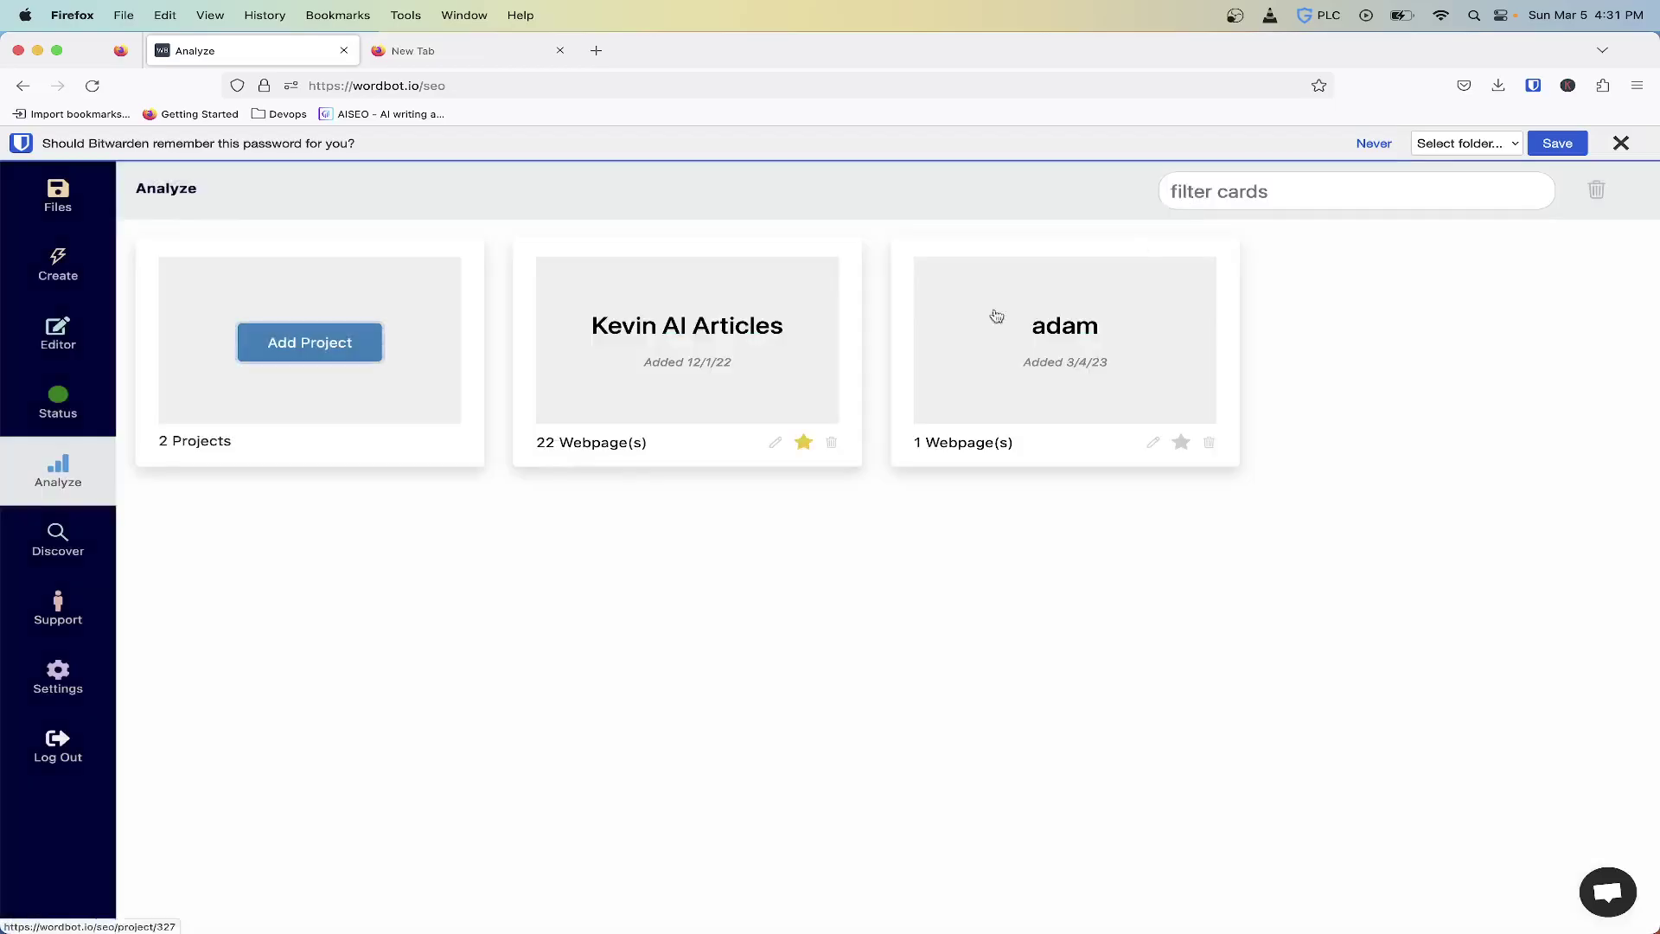
click(667, 391)
click(256, 314)
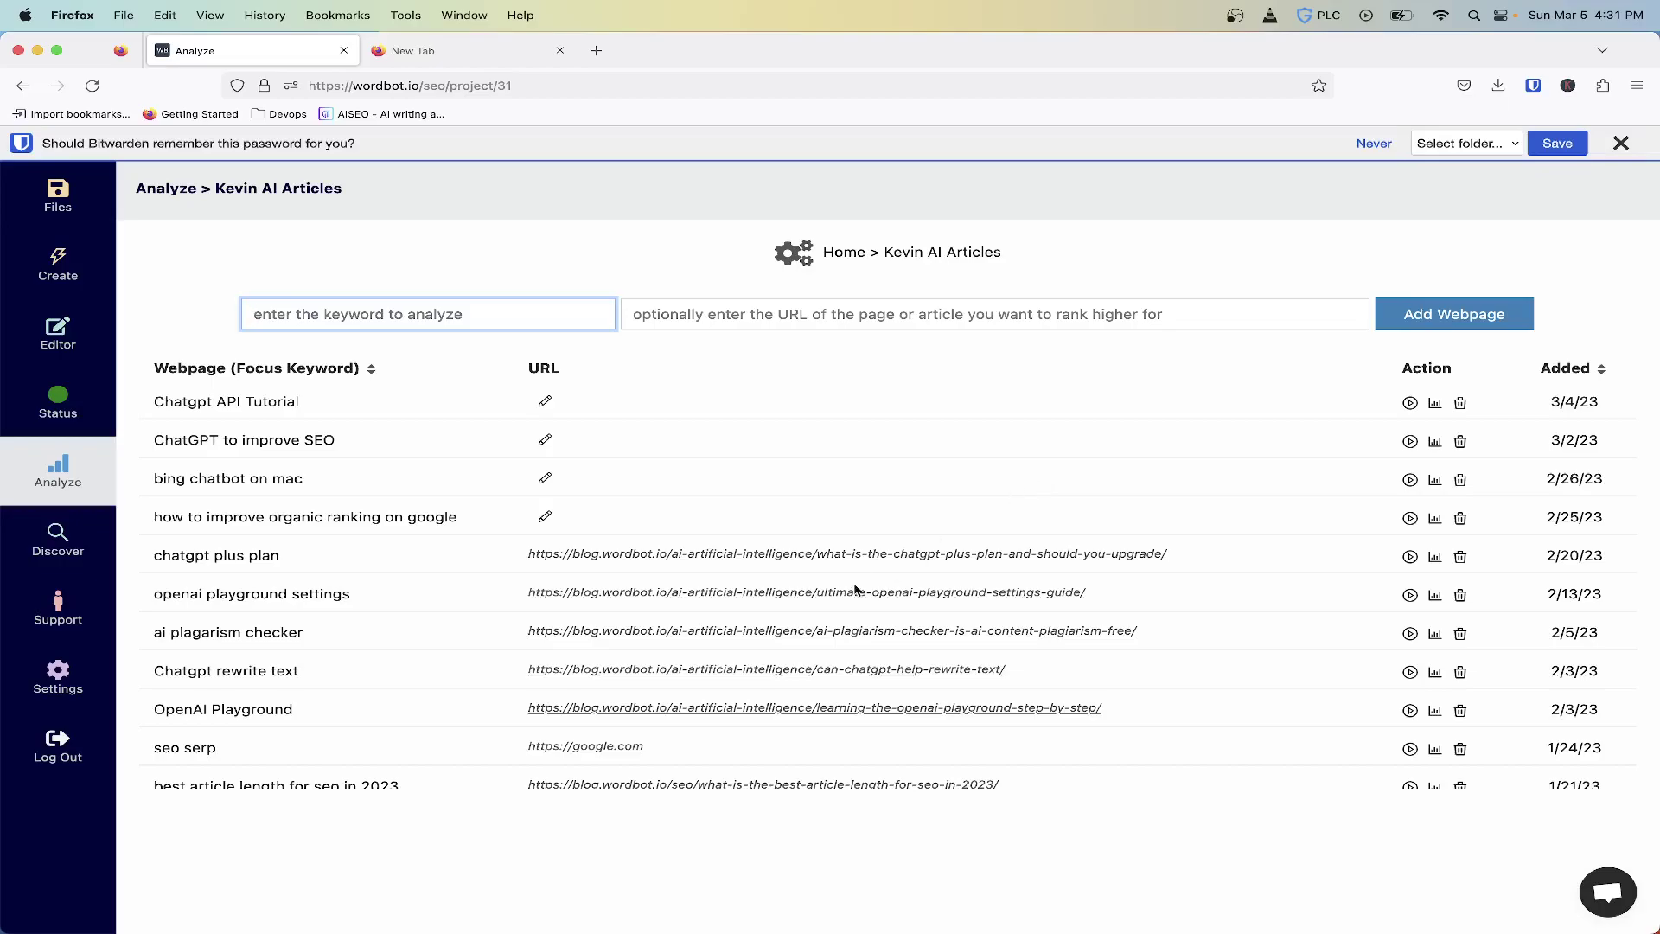
scroll(333, 633, down, 2)
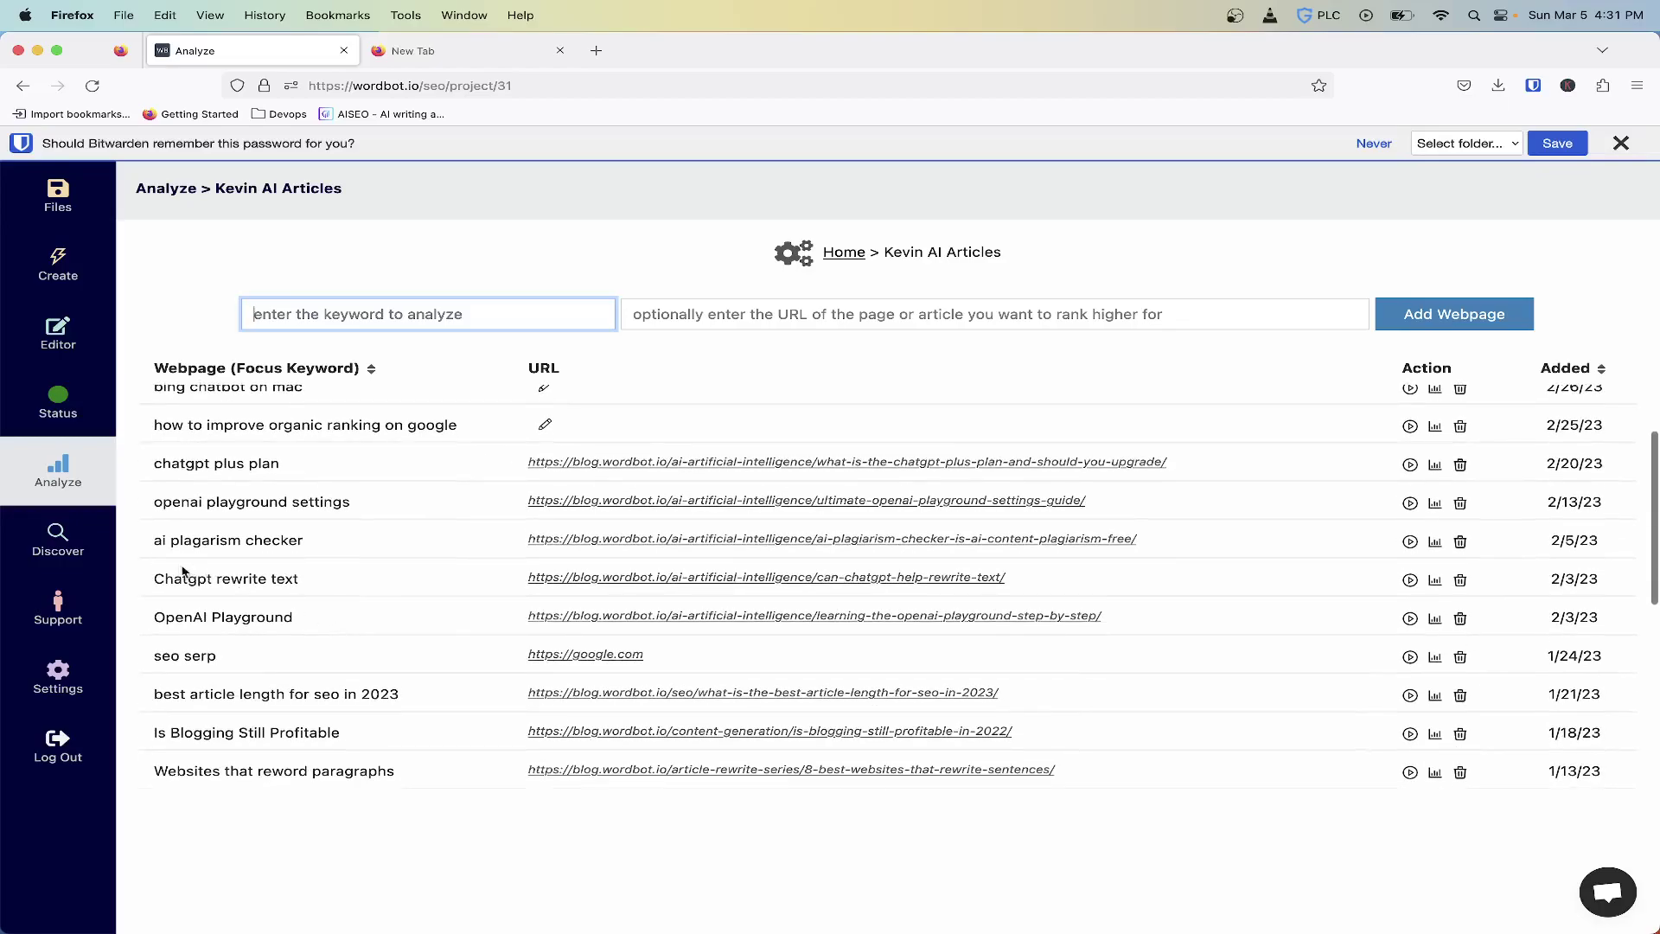
drag(156, 575, 333, 578)
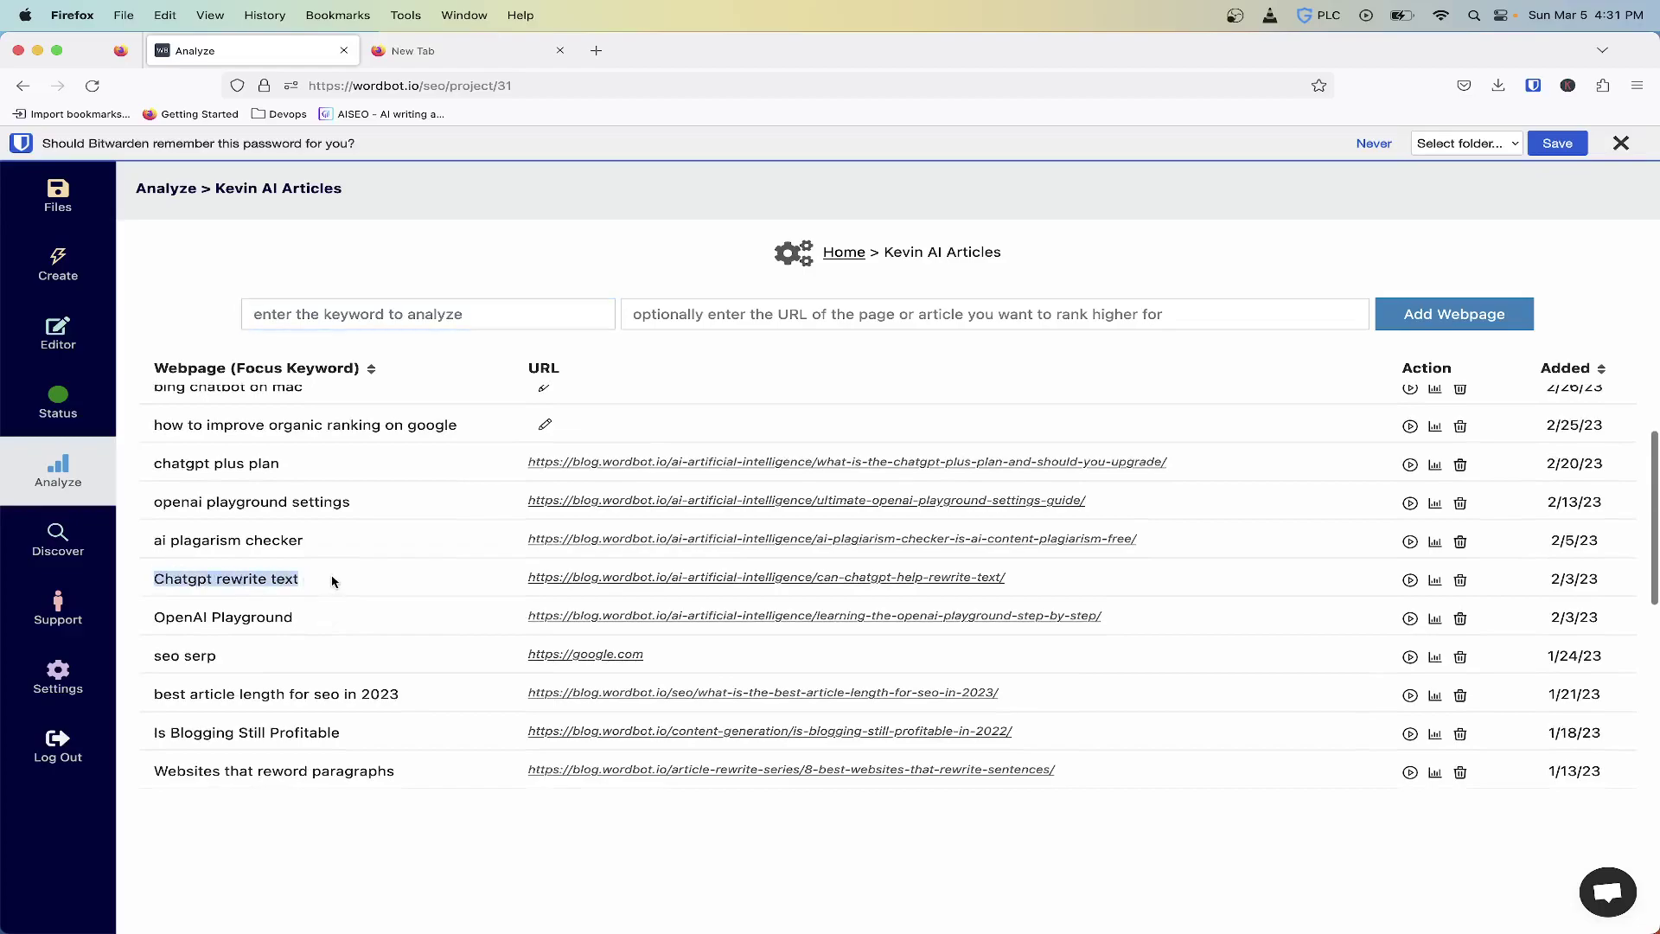
- Open Page Stats for 'Chatgpt rewrite text', comparing its 1,204 words against nine competitors
click(1434, 582)
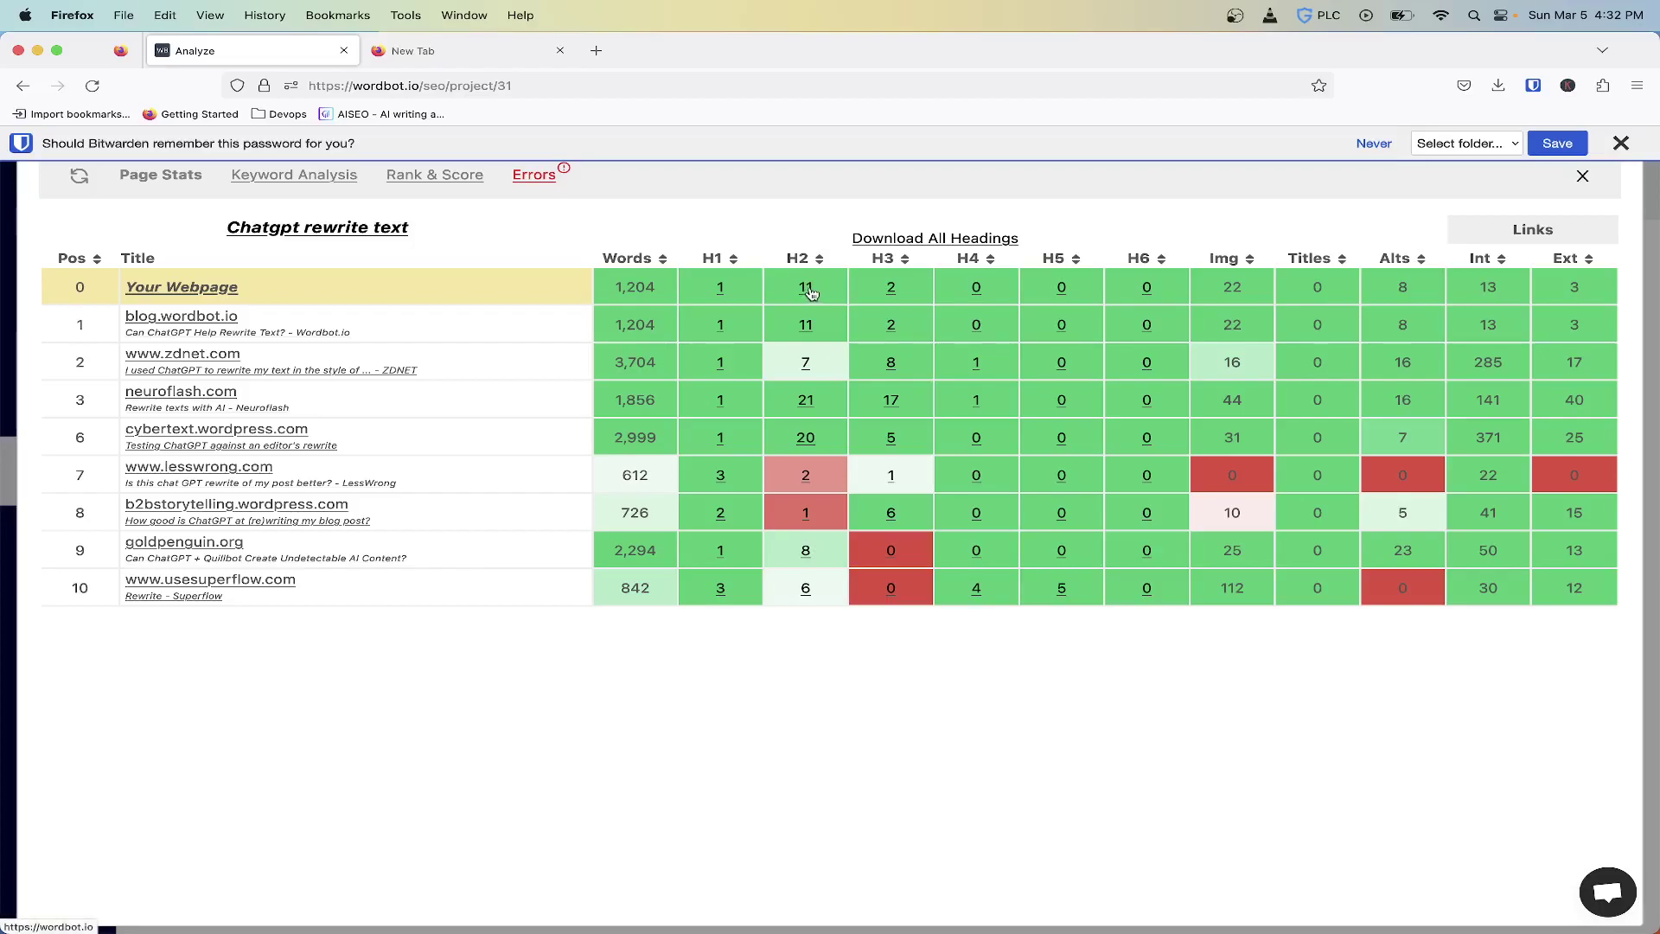
click(809, 370)
scroll(482, 405, down, 1)
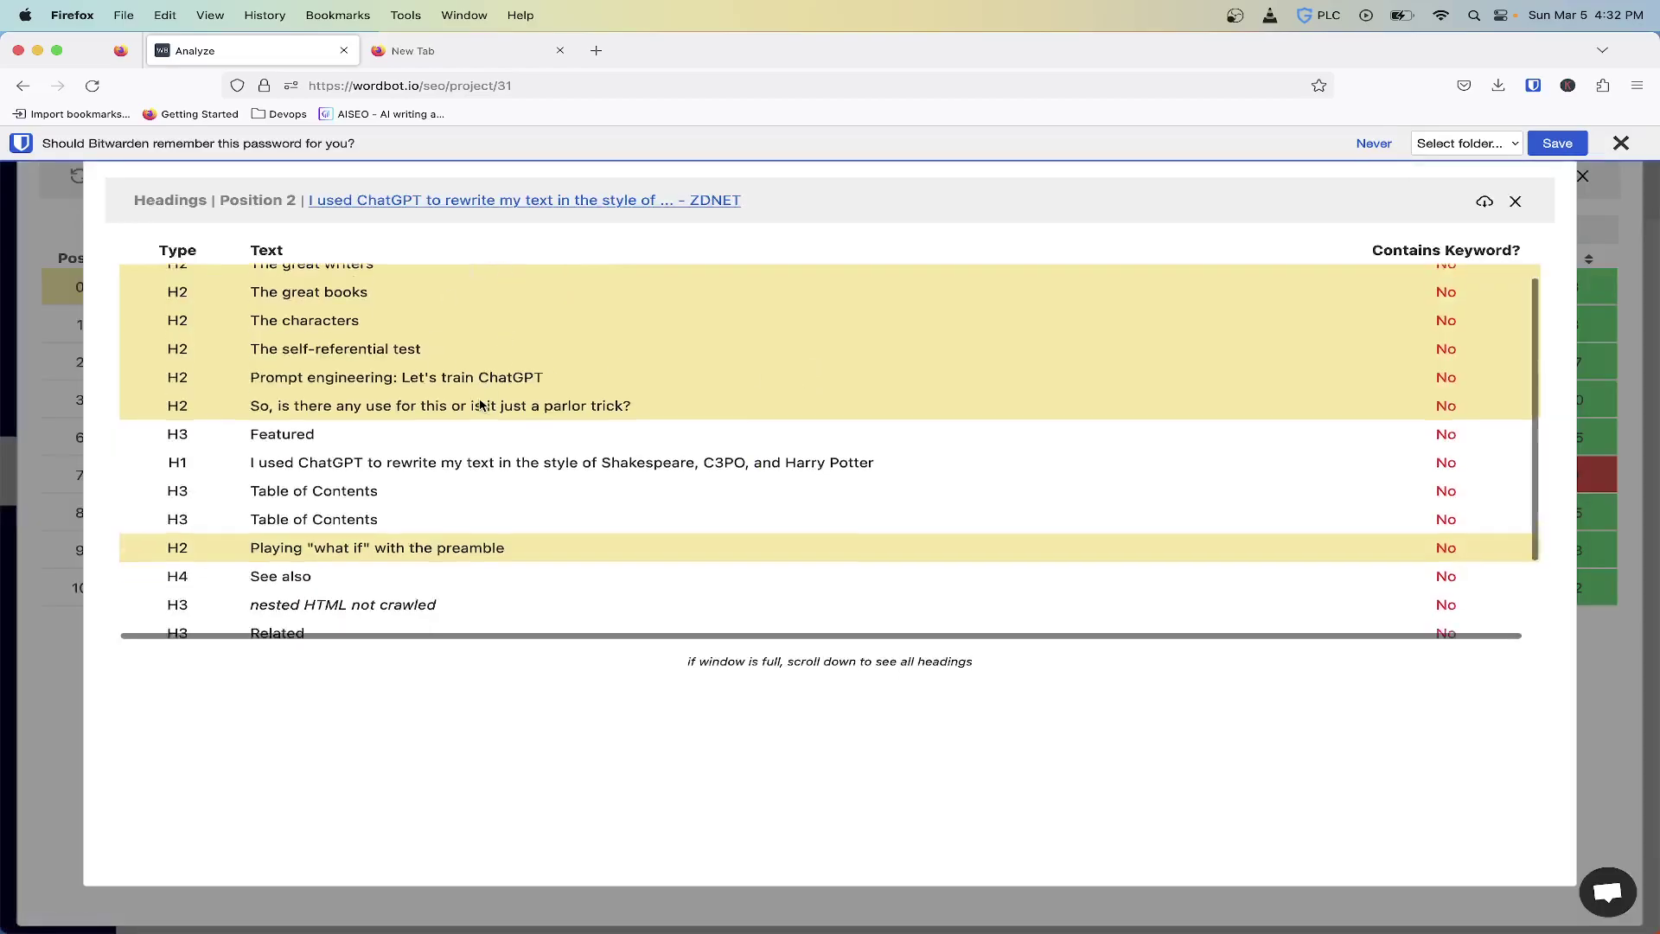
scroll(481, 405, up, 1)
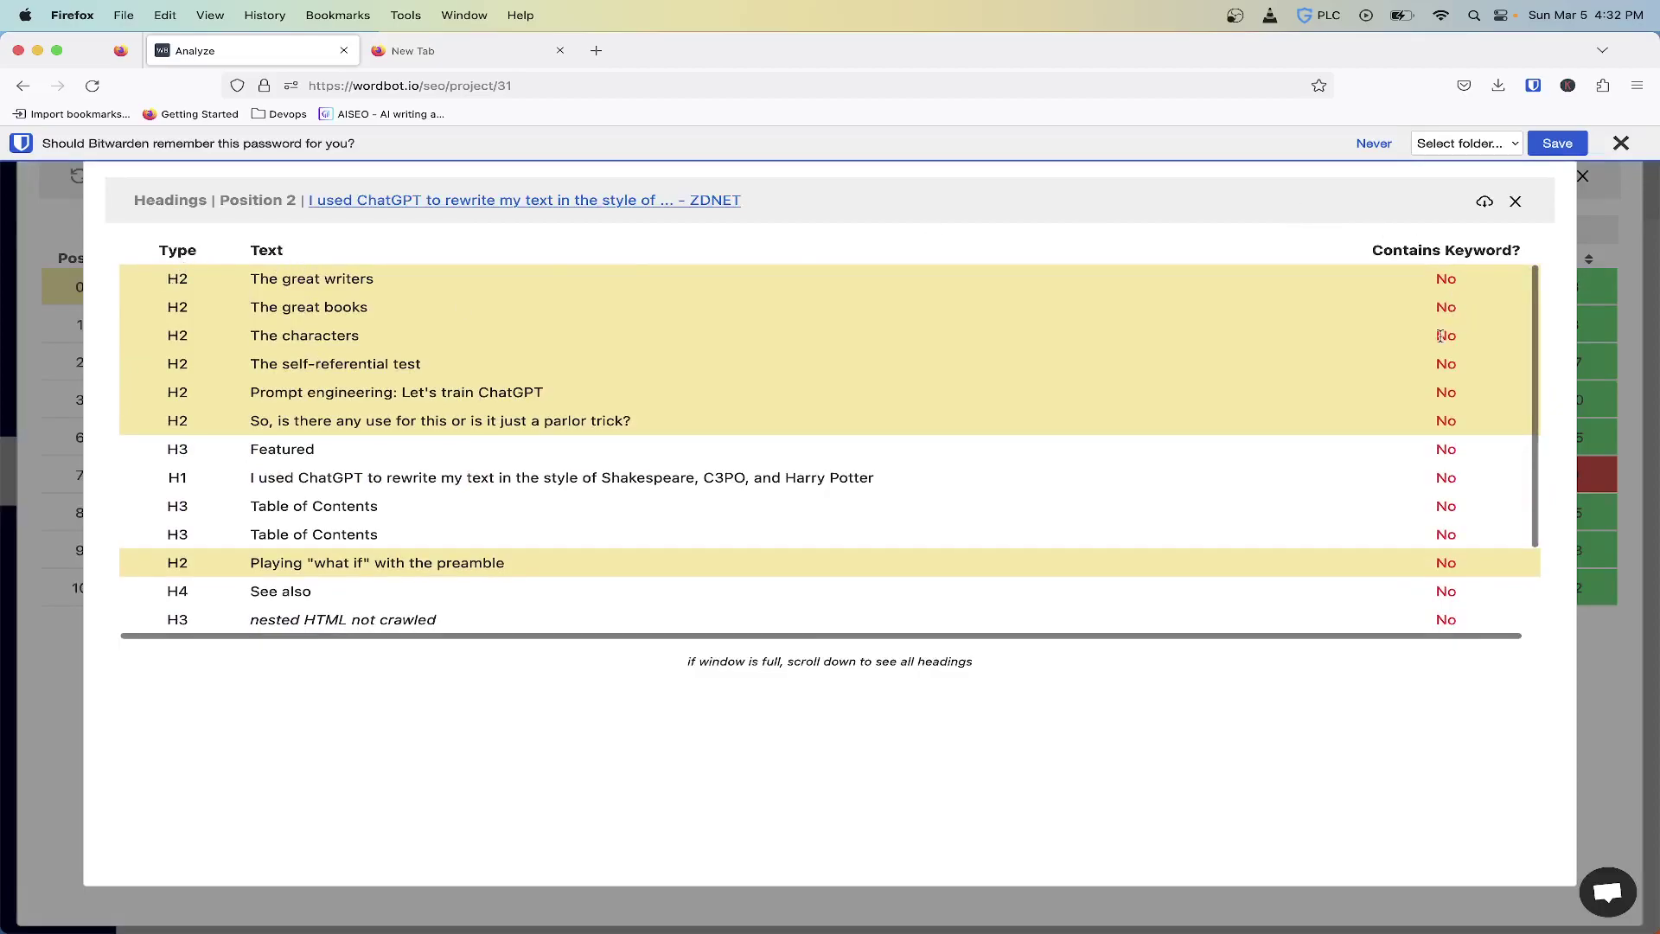
scroll(1432, 356, down, 2)
scroll(1412, 363, up, 2)
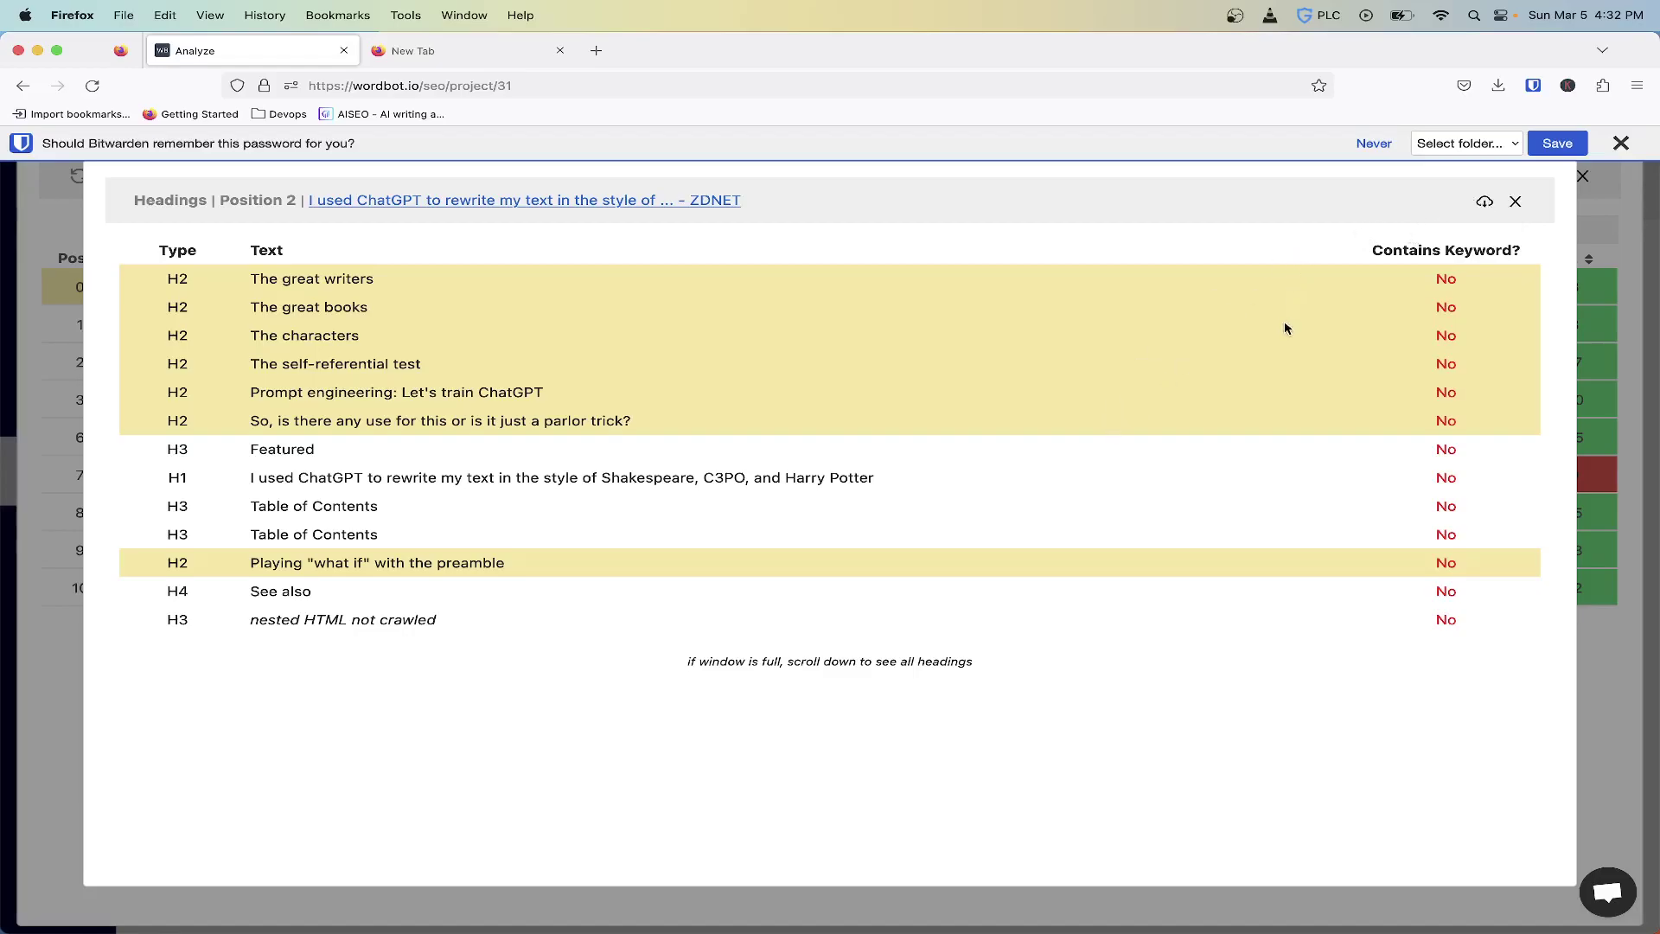
click(1518, 204)
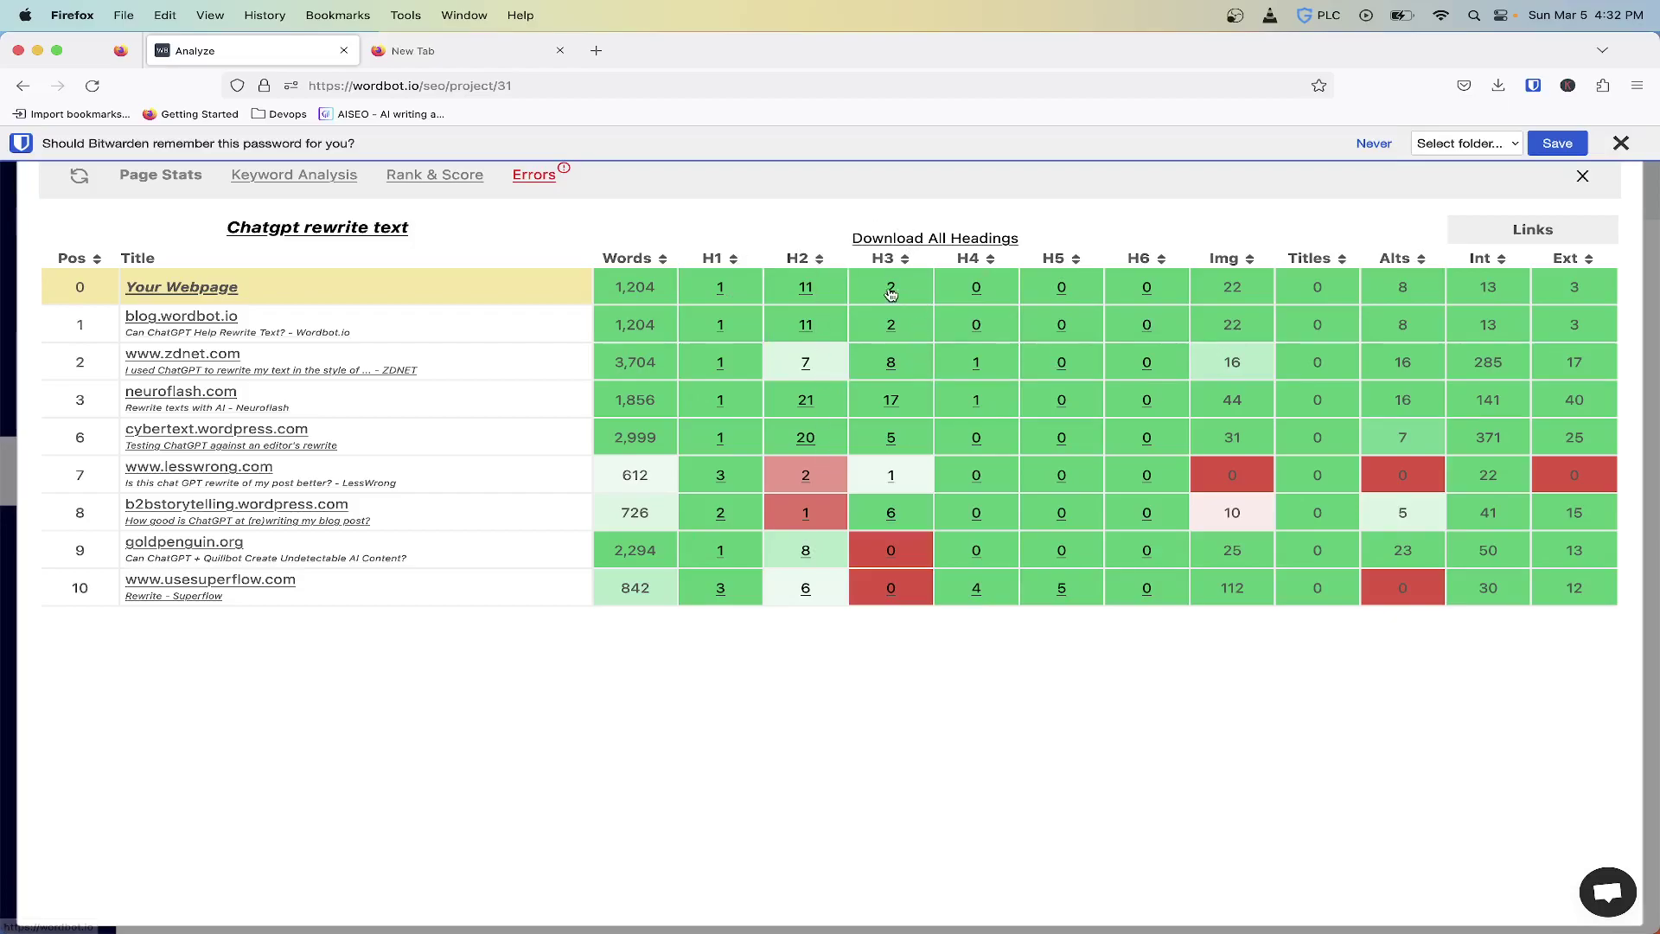
click(805, 364)
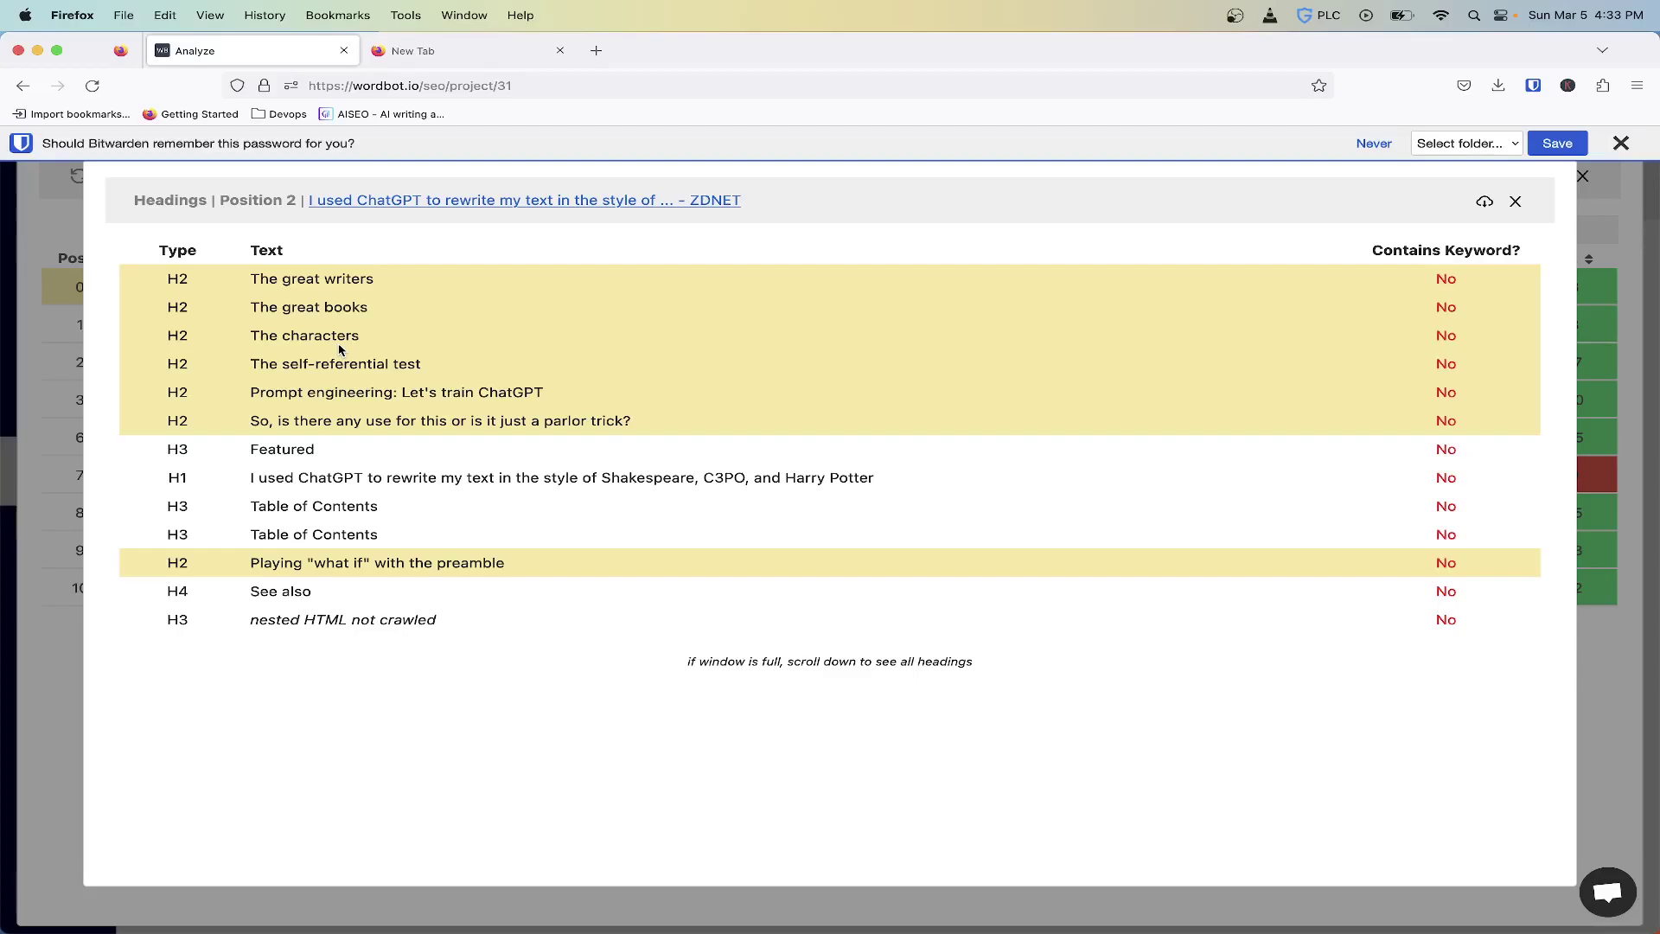
click(1516, 200)
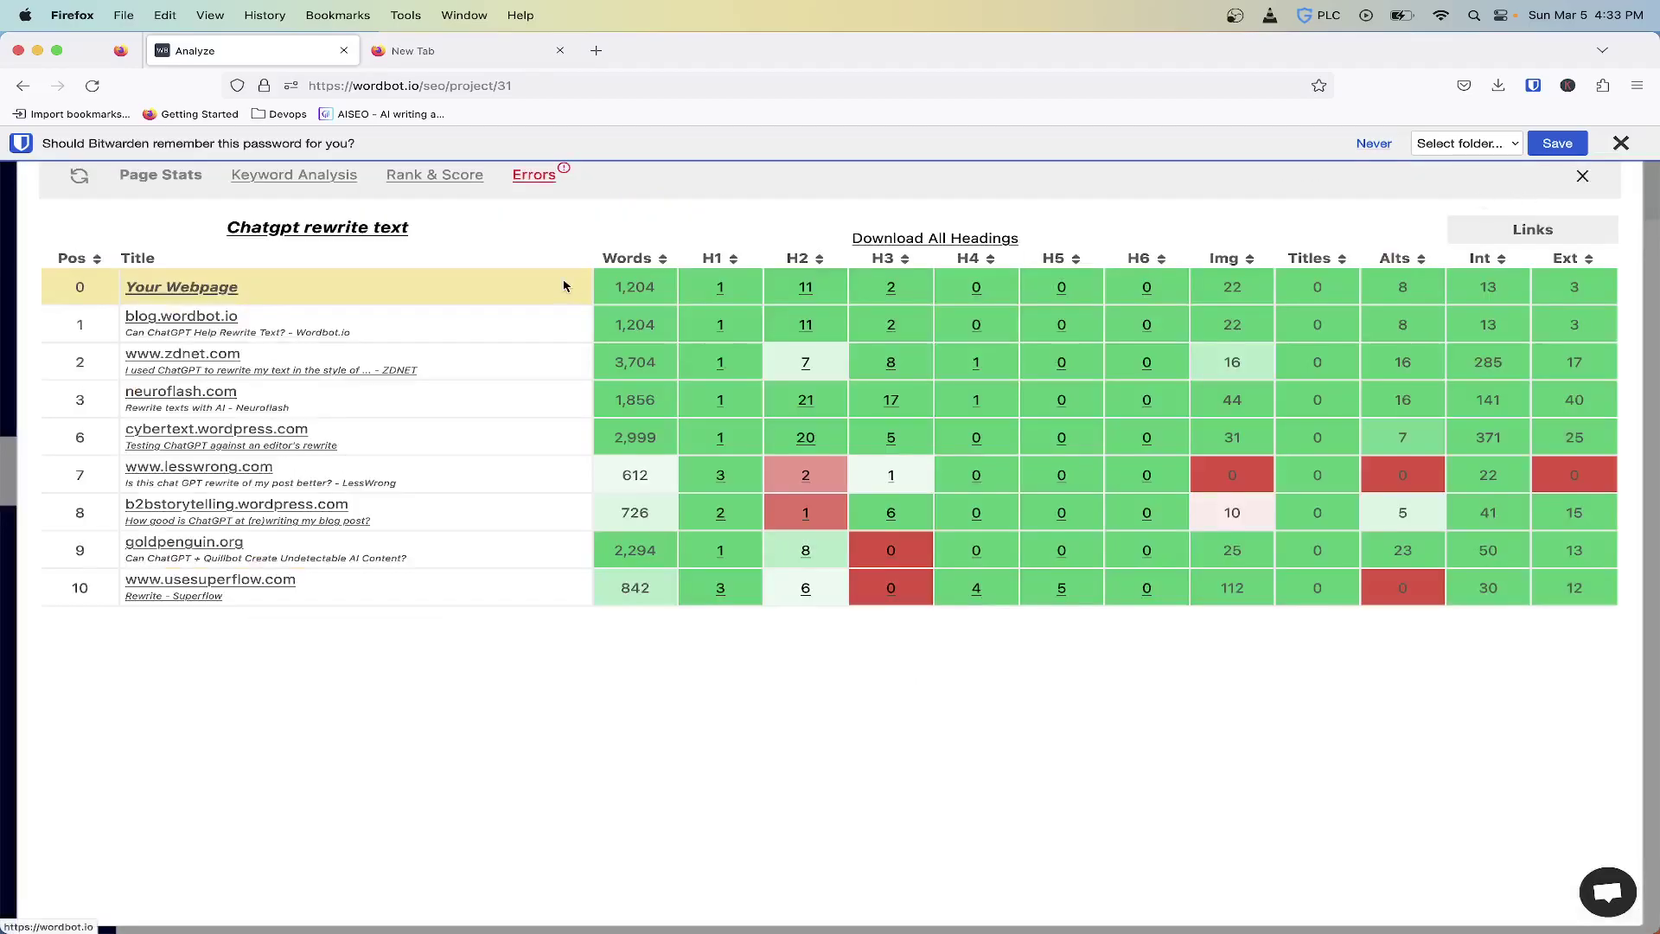
- View the Rank & Score history, highlighting the 50+ rank on 2/3/23 and rank 2 on 2/21/23
click(412, 177)
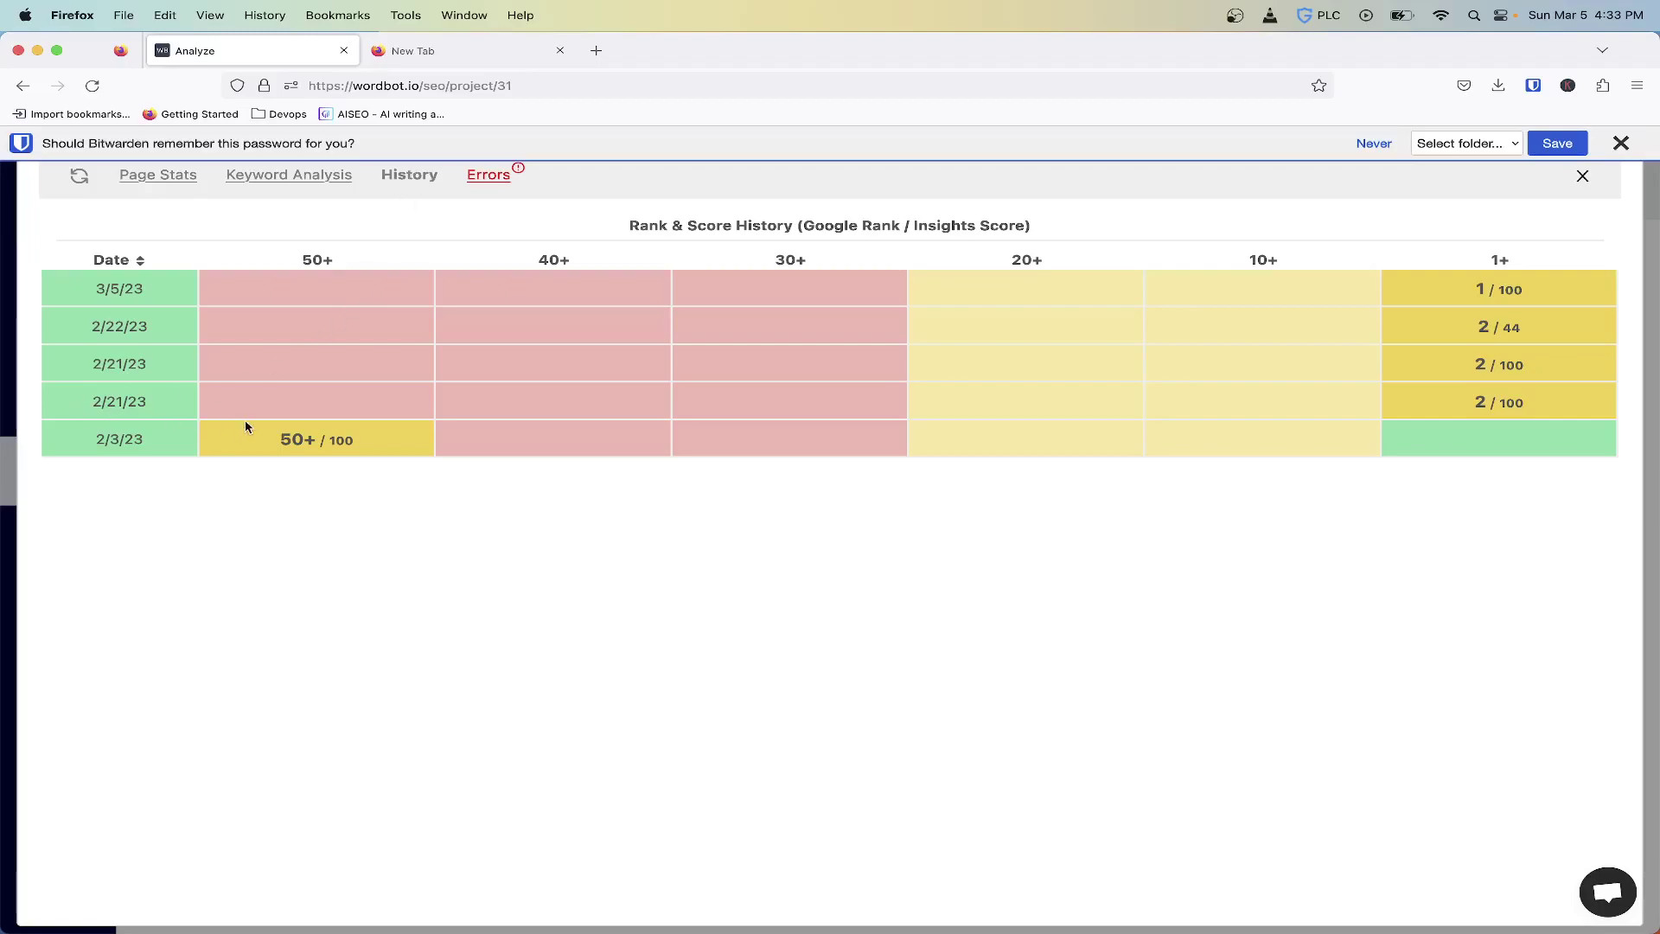
double_click(309, 439)
drag(327, 442, 307, 441)
drag(1484, 407, 1466, 415)
- Highlight the 'Chatgpt rewrite text' keyword title, scroll the Google results, and return to Wordbot's headings table
click(157, 172)
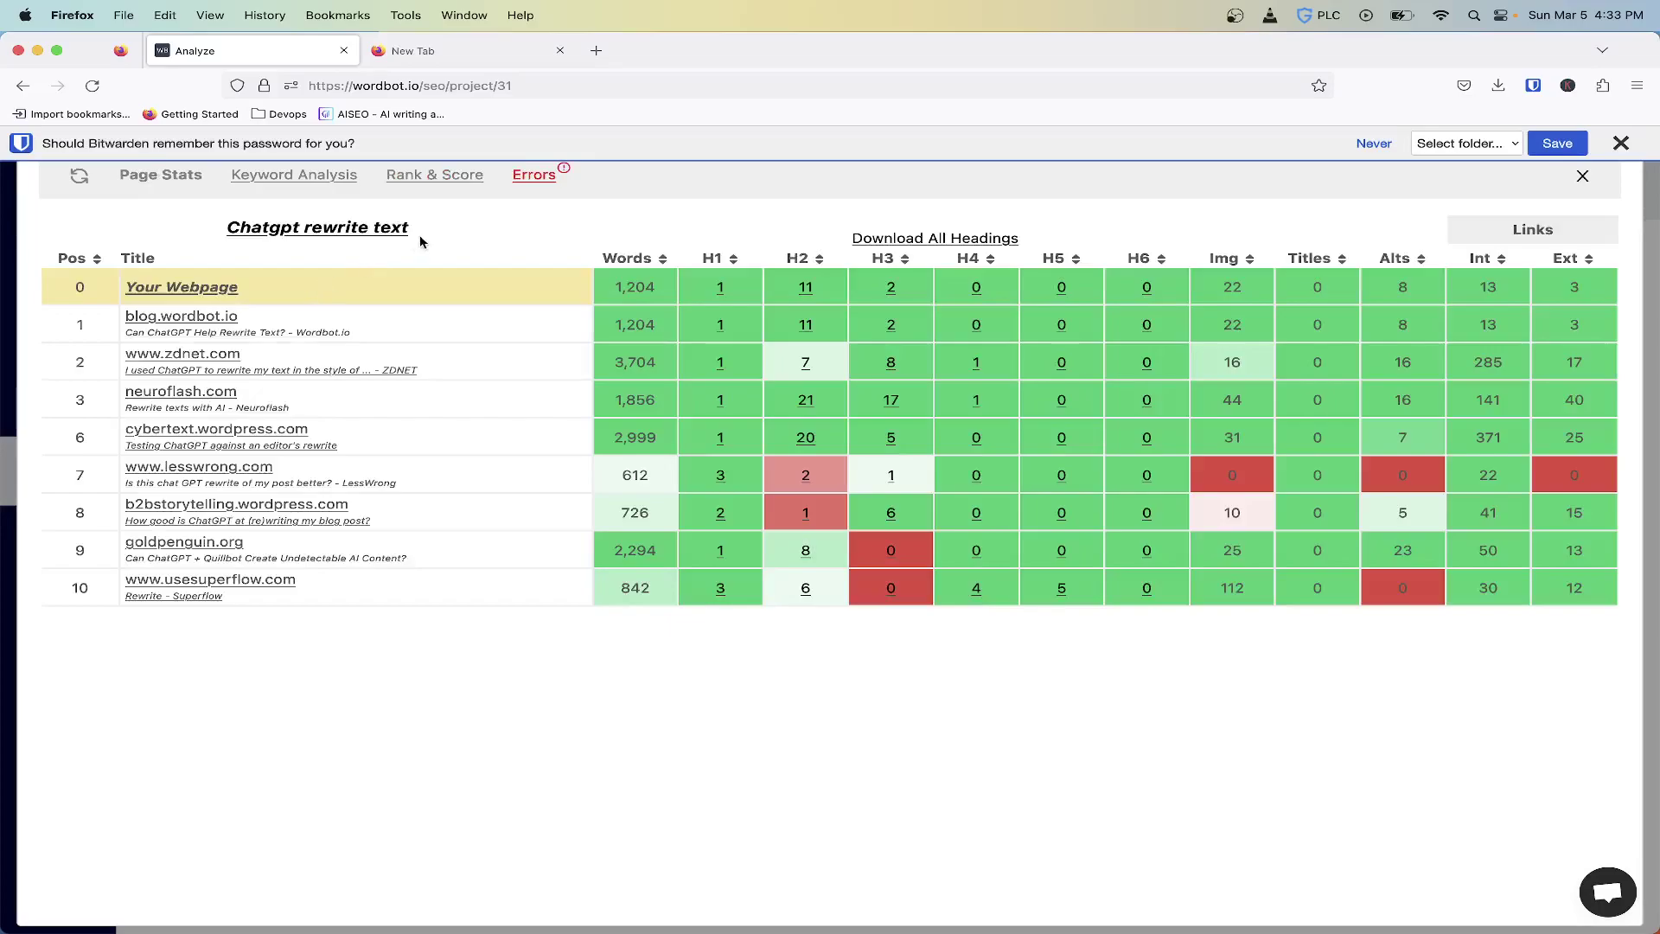
drag(432, 235, 223, 229)
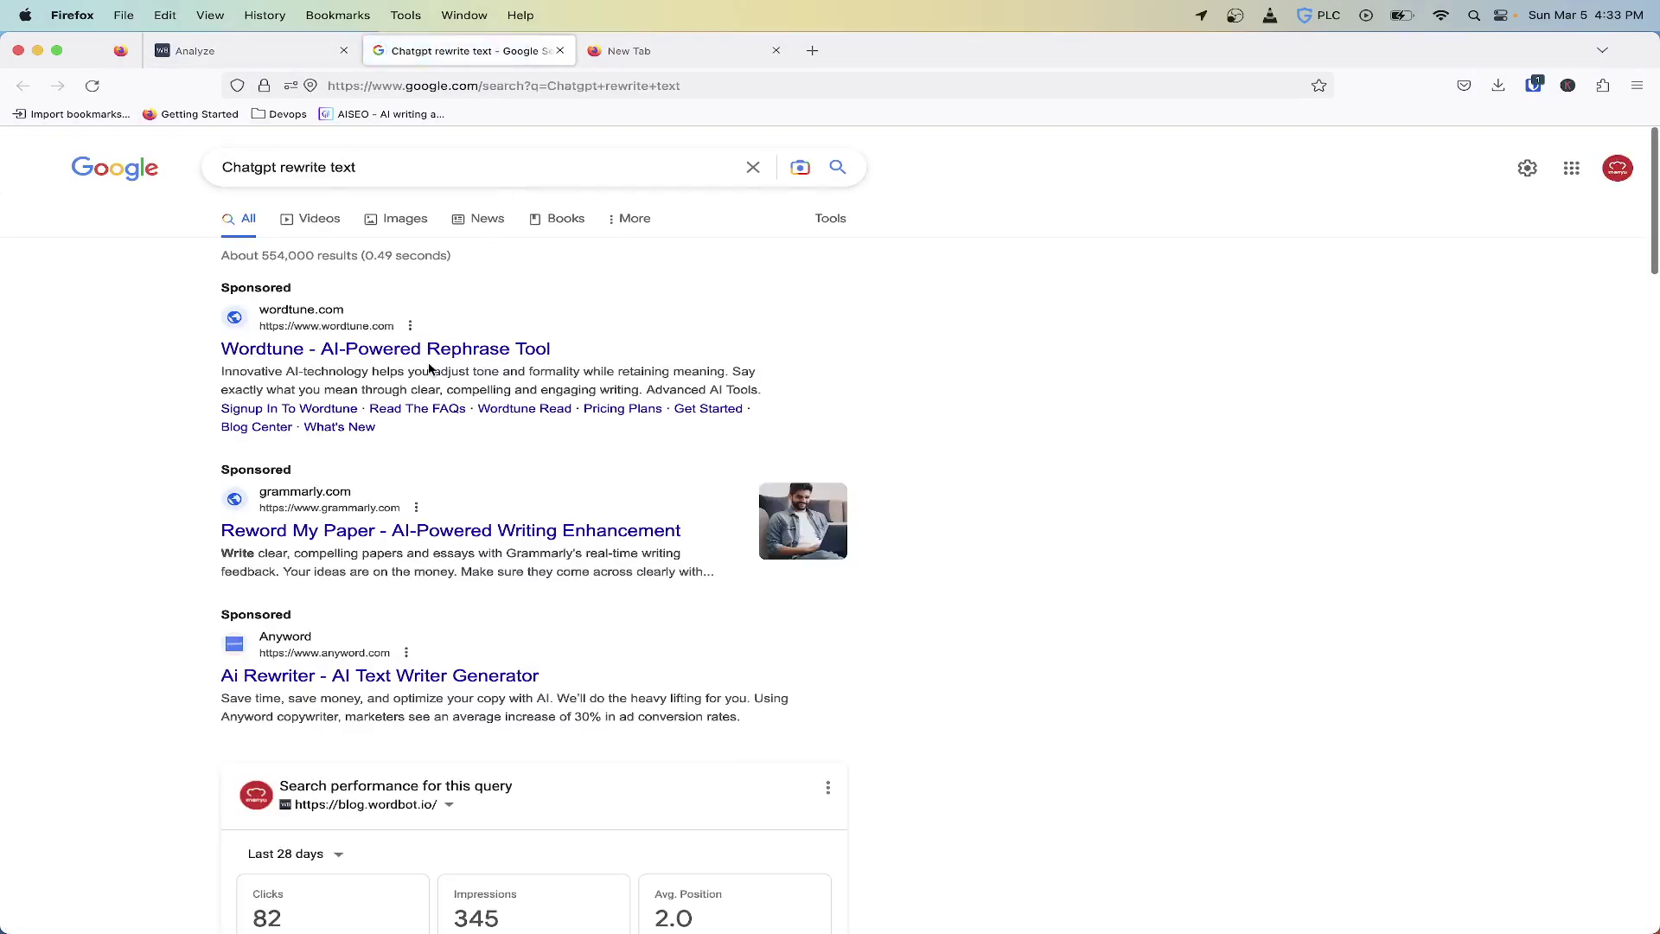
scroll(432, 368, down, 3)
scroll(428, 370, down, 5)
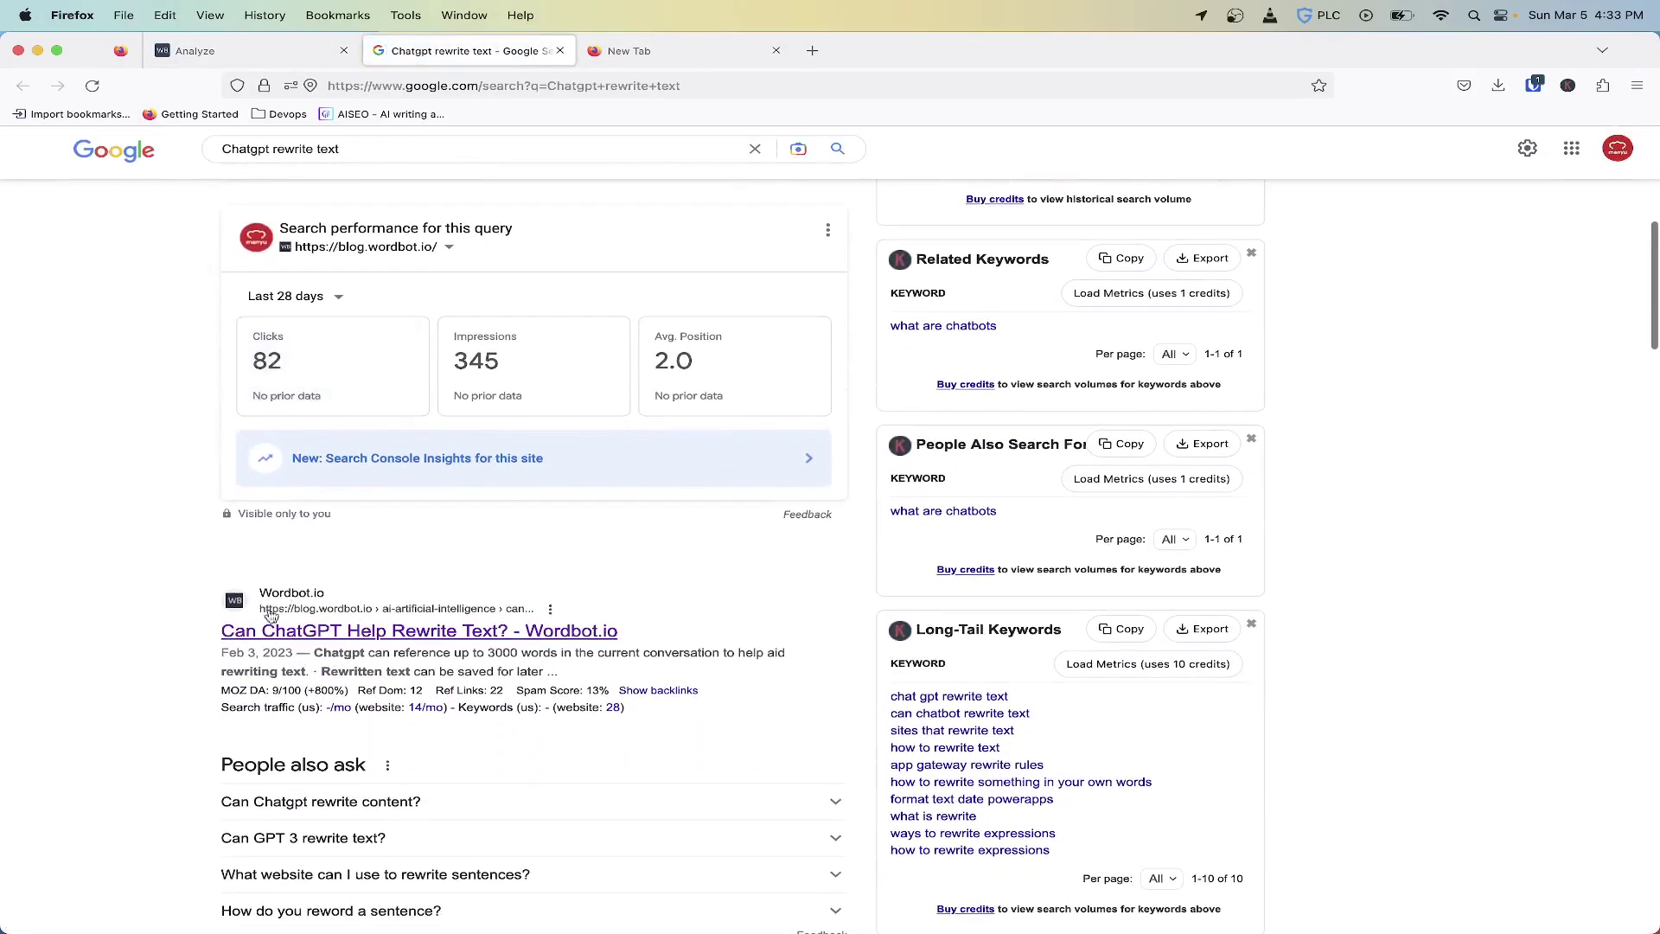
click(294, 48)
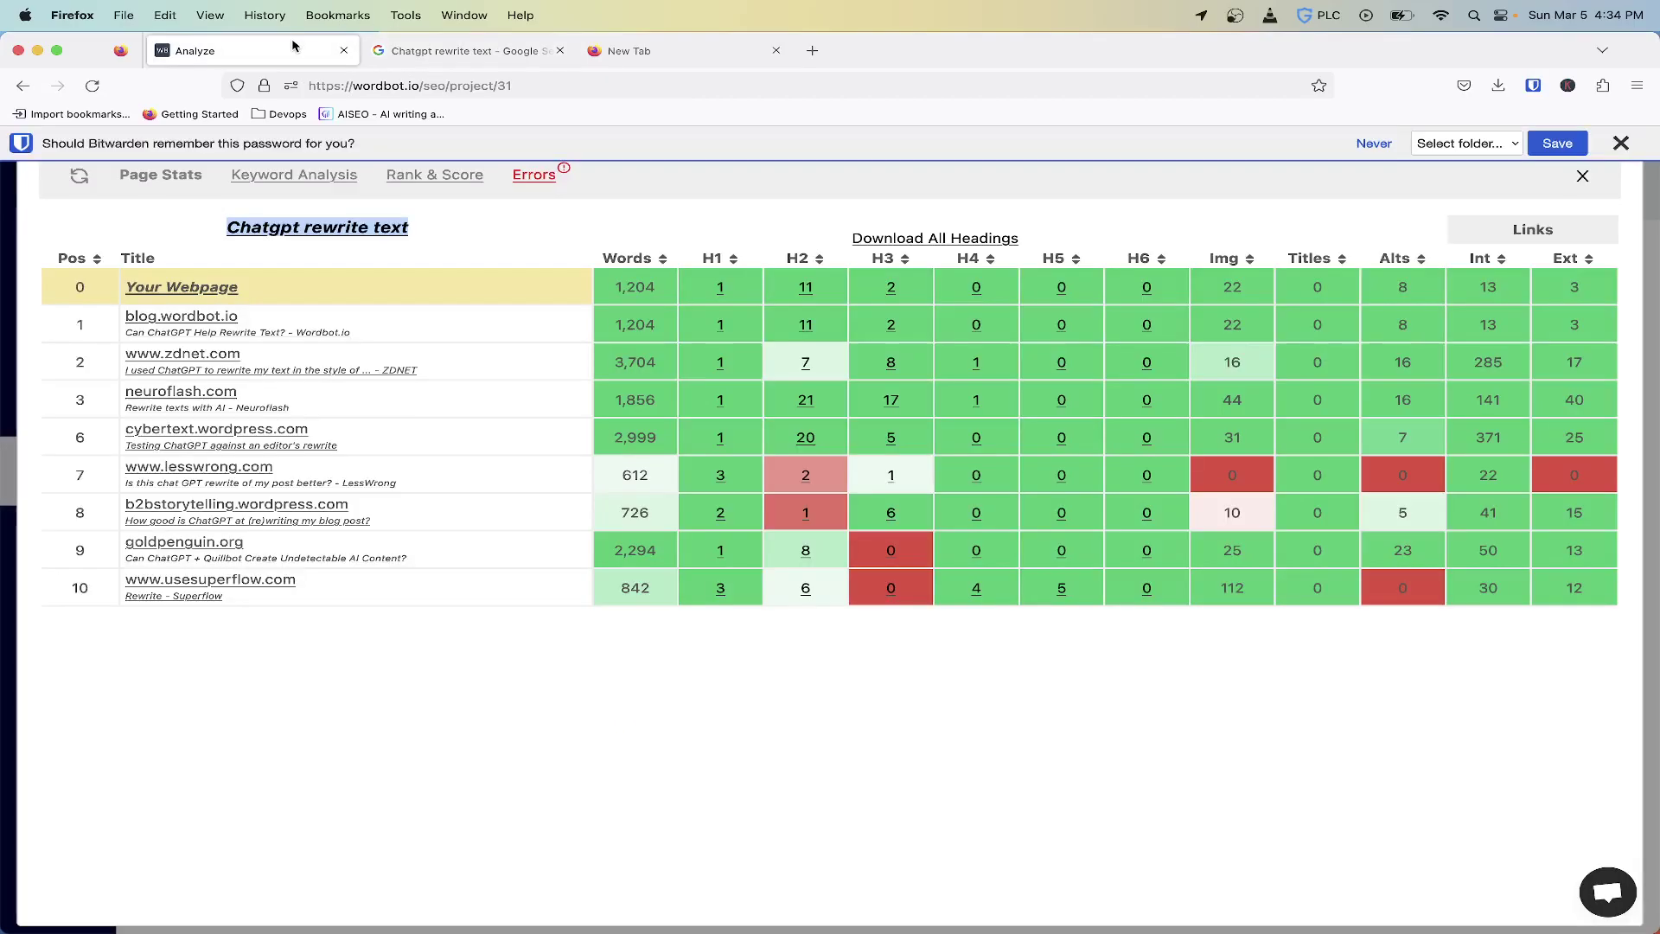
- Export all competitor headings to UN2PCv0c.csv and open that file in Excel
click(927, 241)
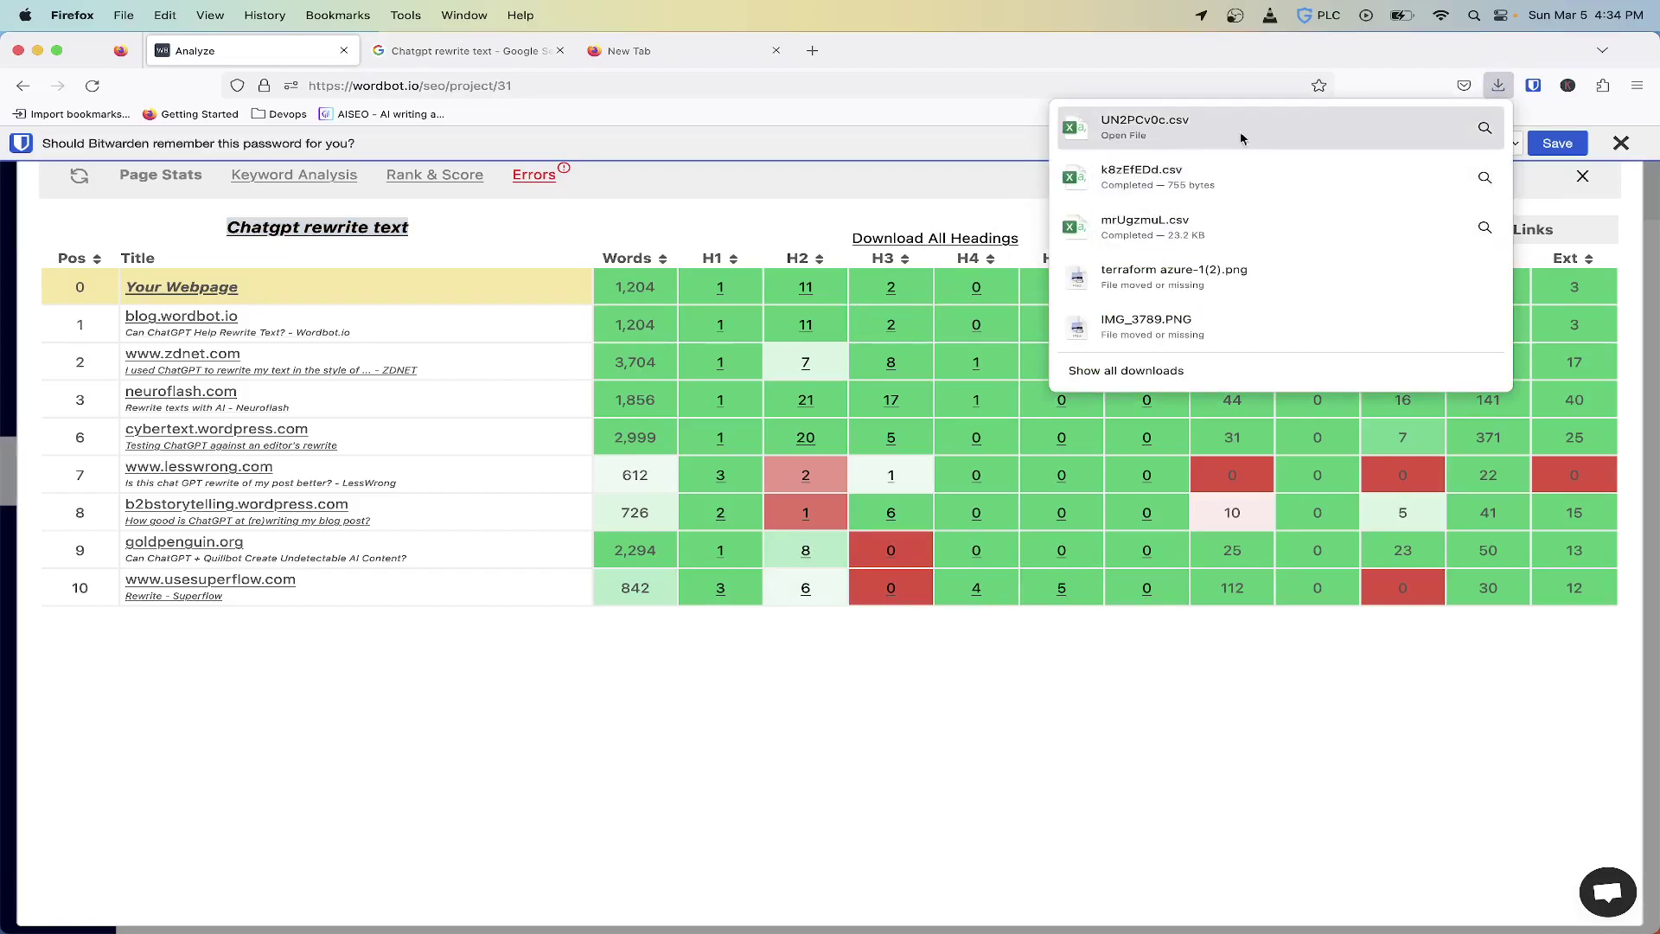
click(1214, 141)
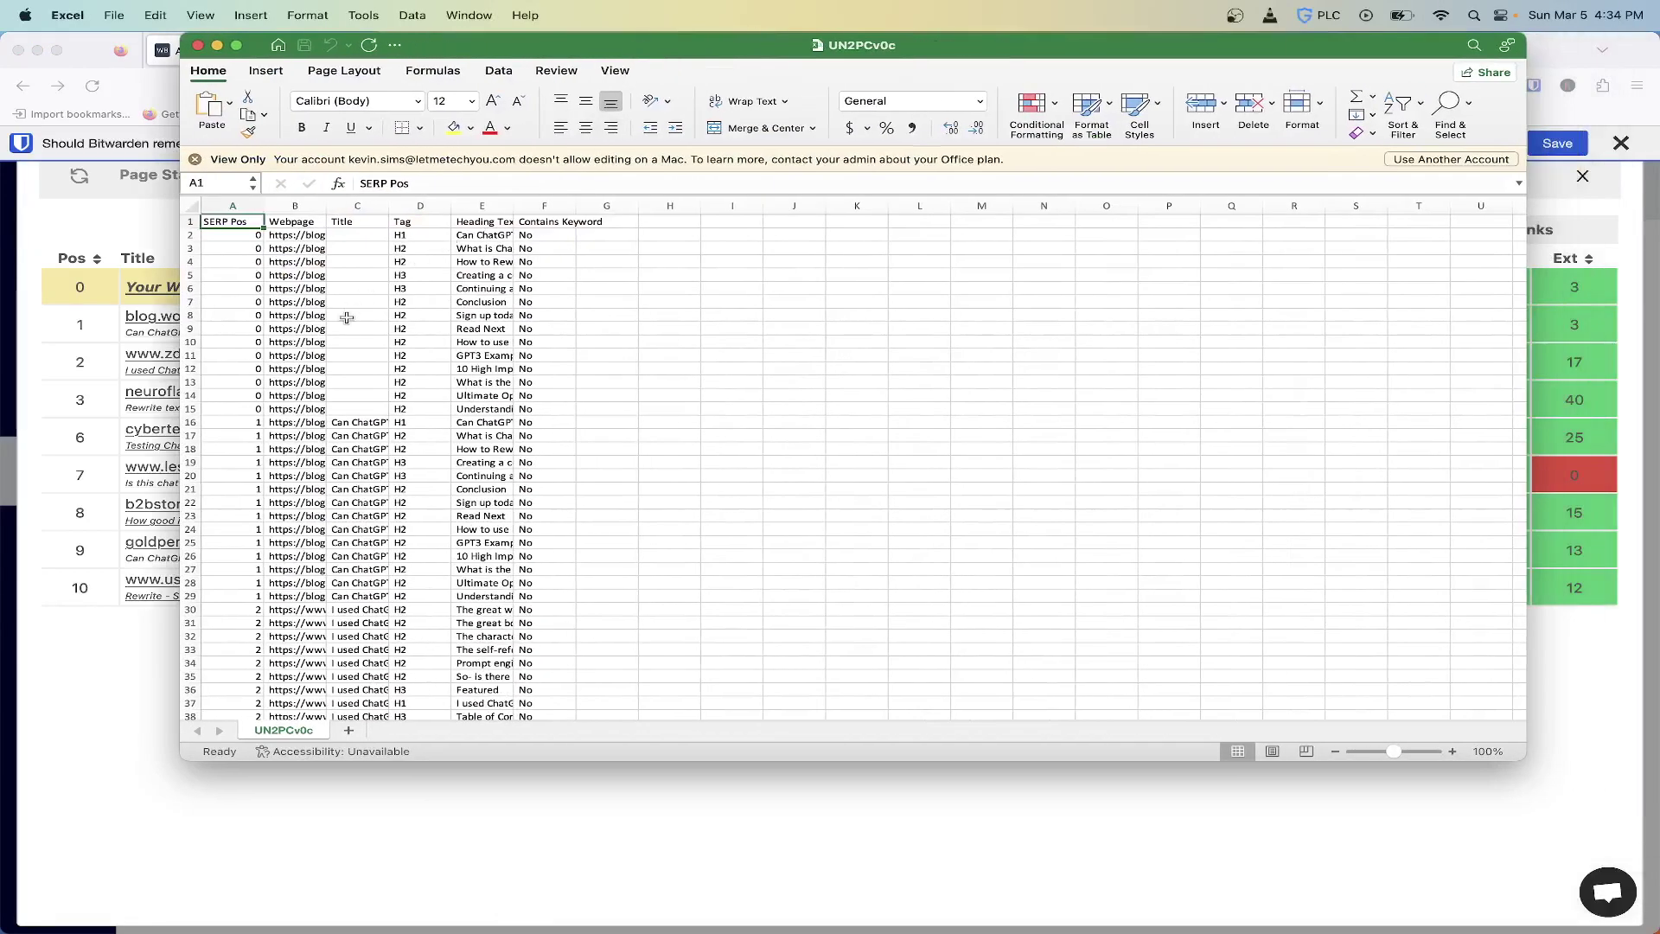
- Widen the Heading Text column, scroll through the headings, then close UN2PCv0c.csv without saving
scroll(346, 320, down, 3)
scroll(471, 285, up, 3)
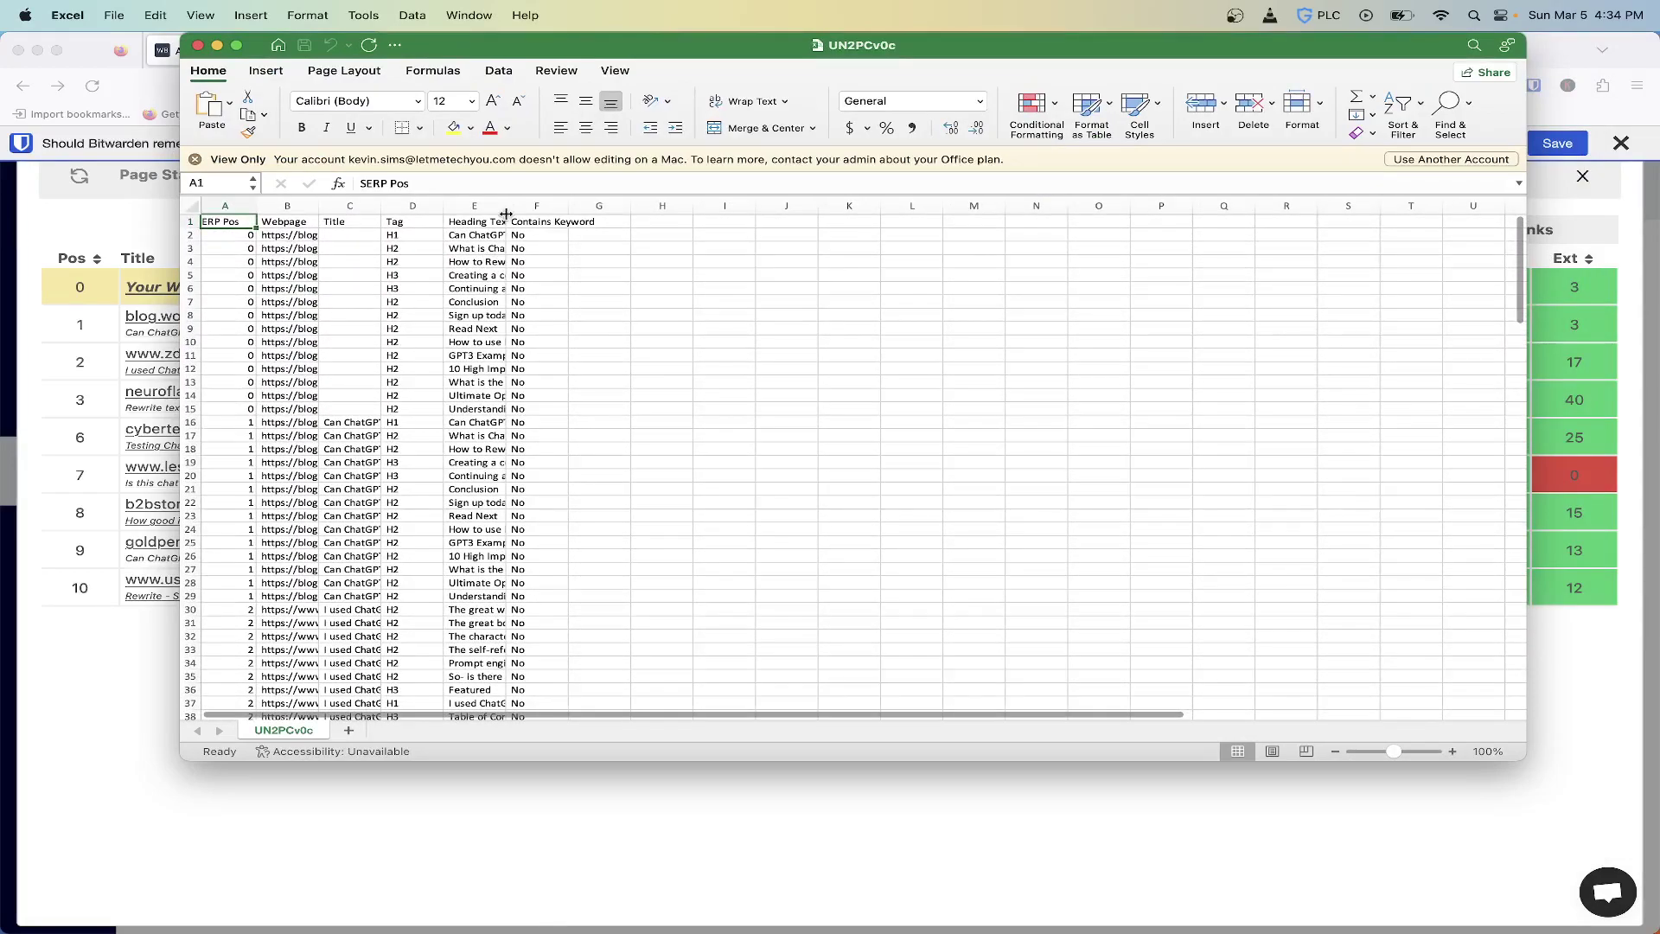
drag(508, 211, 812, 202)
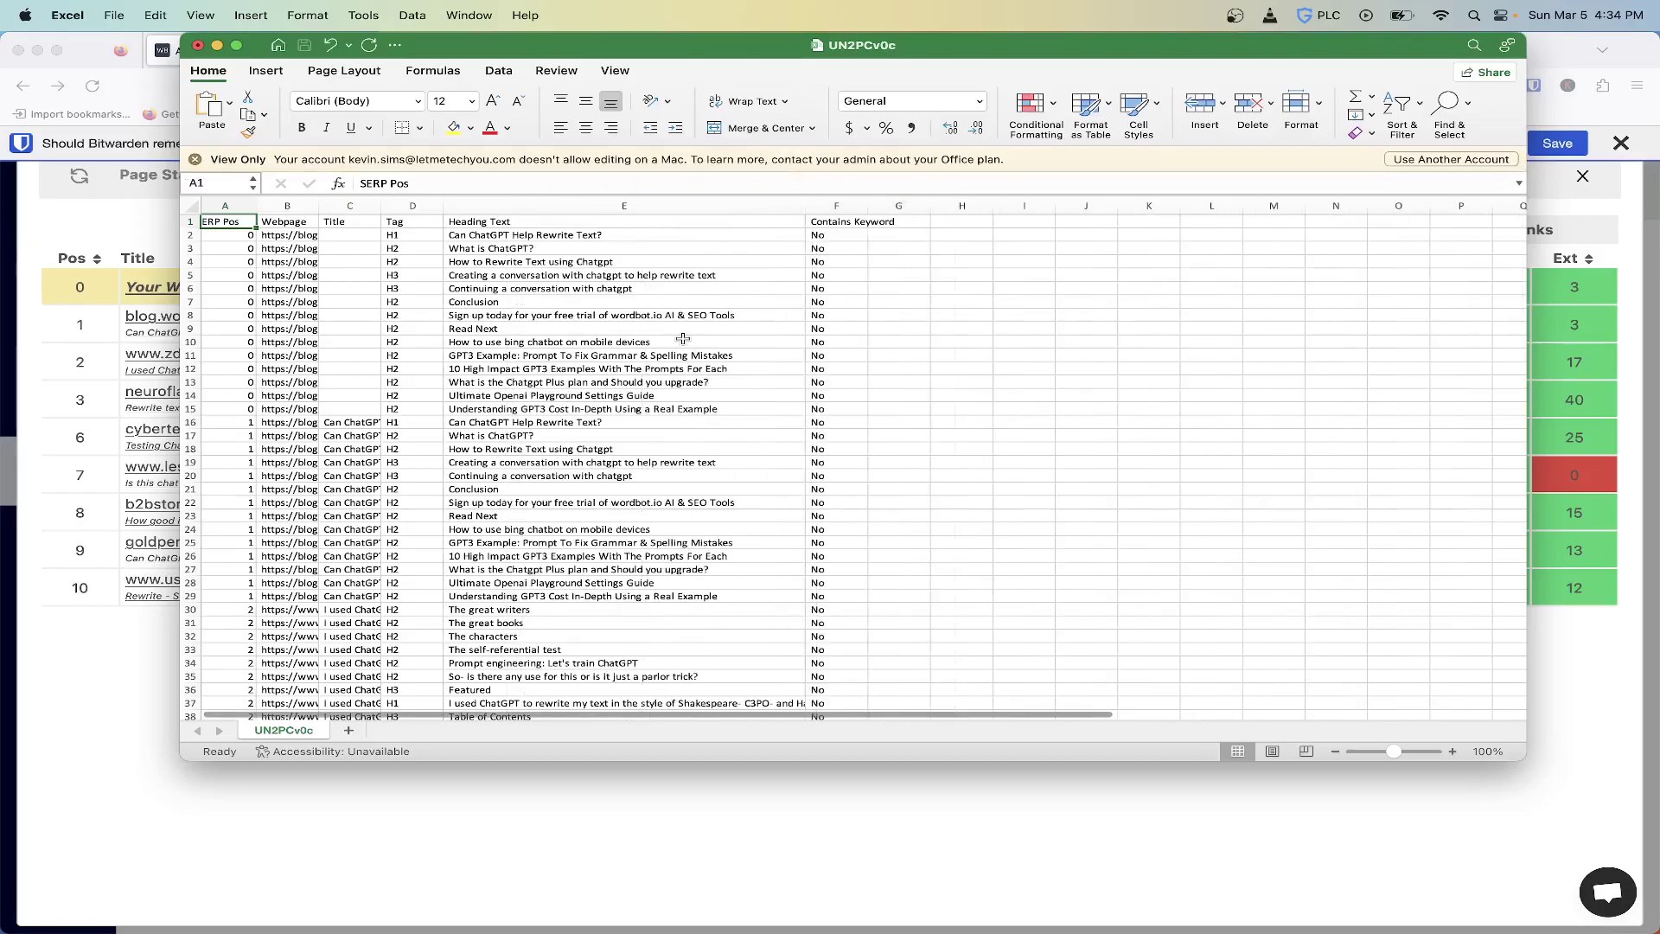
scroll(427, 489, down, 10)
scroll(427, 490, down, 15)
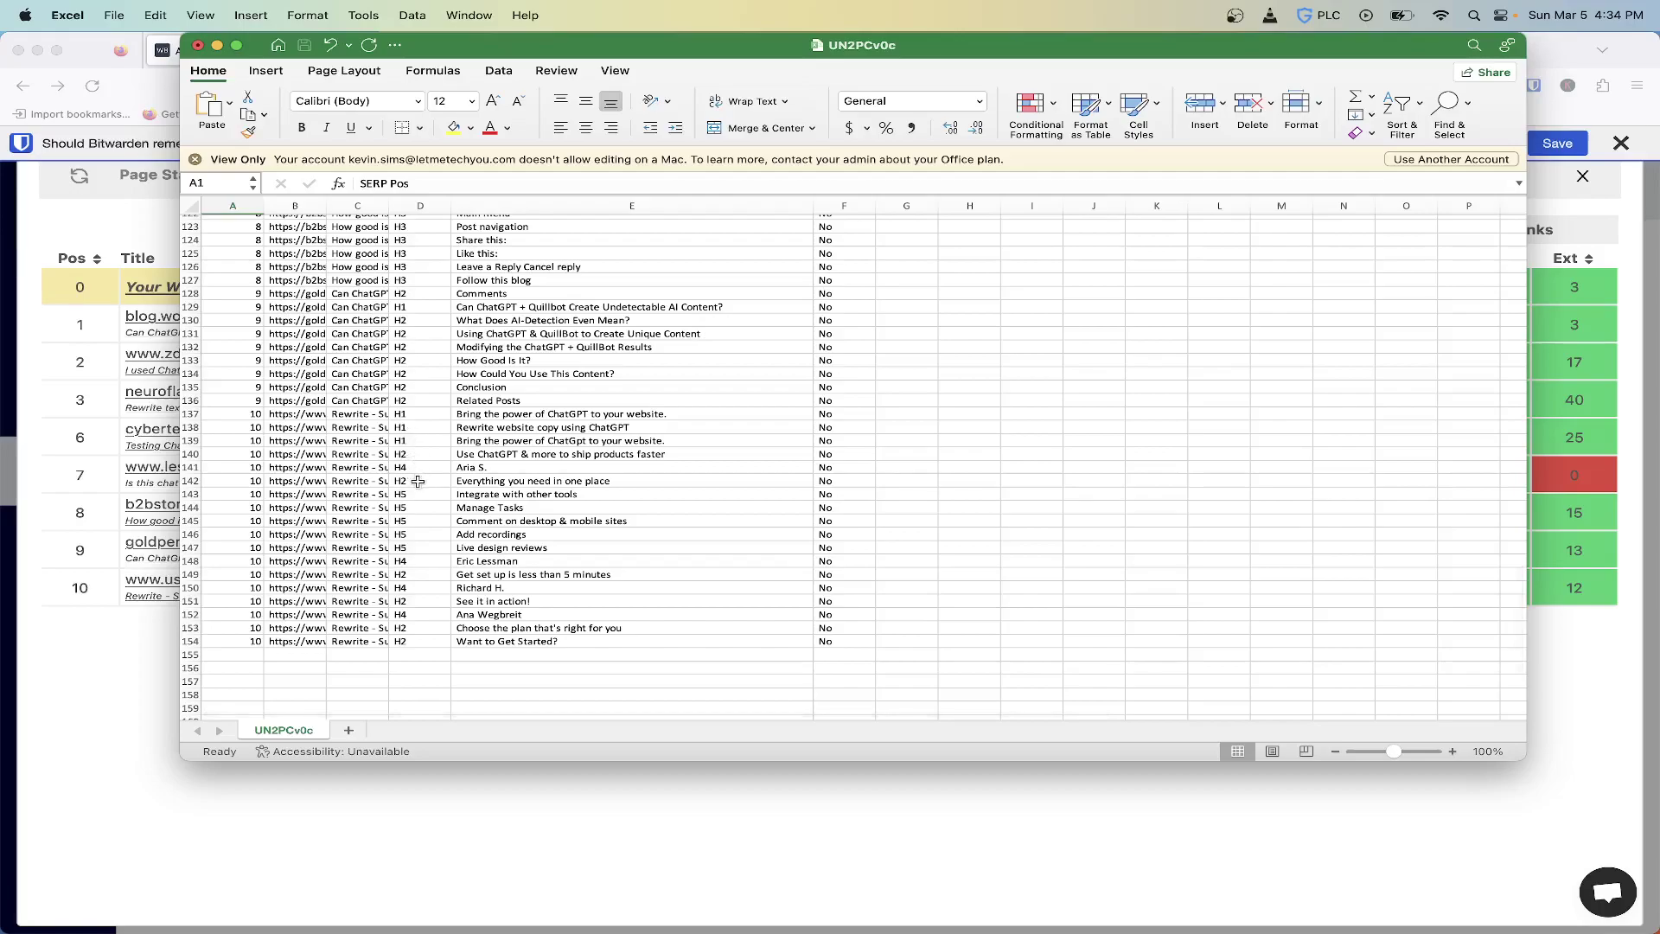
scroll(426, 521, down, 3)
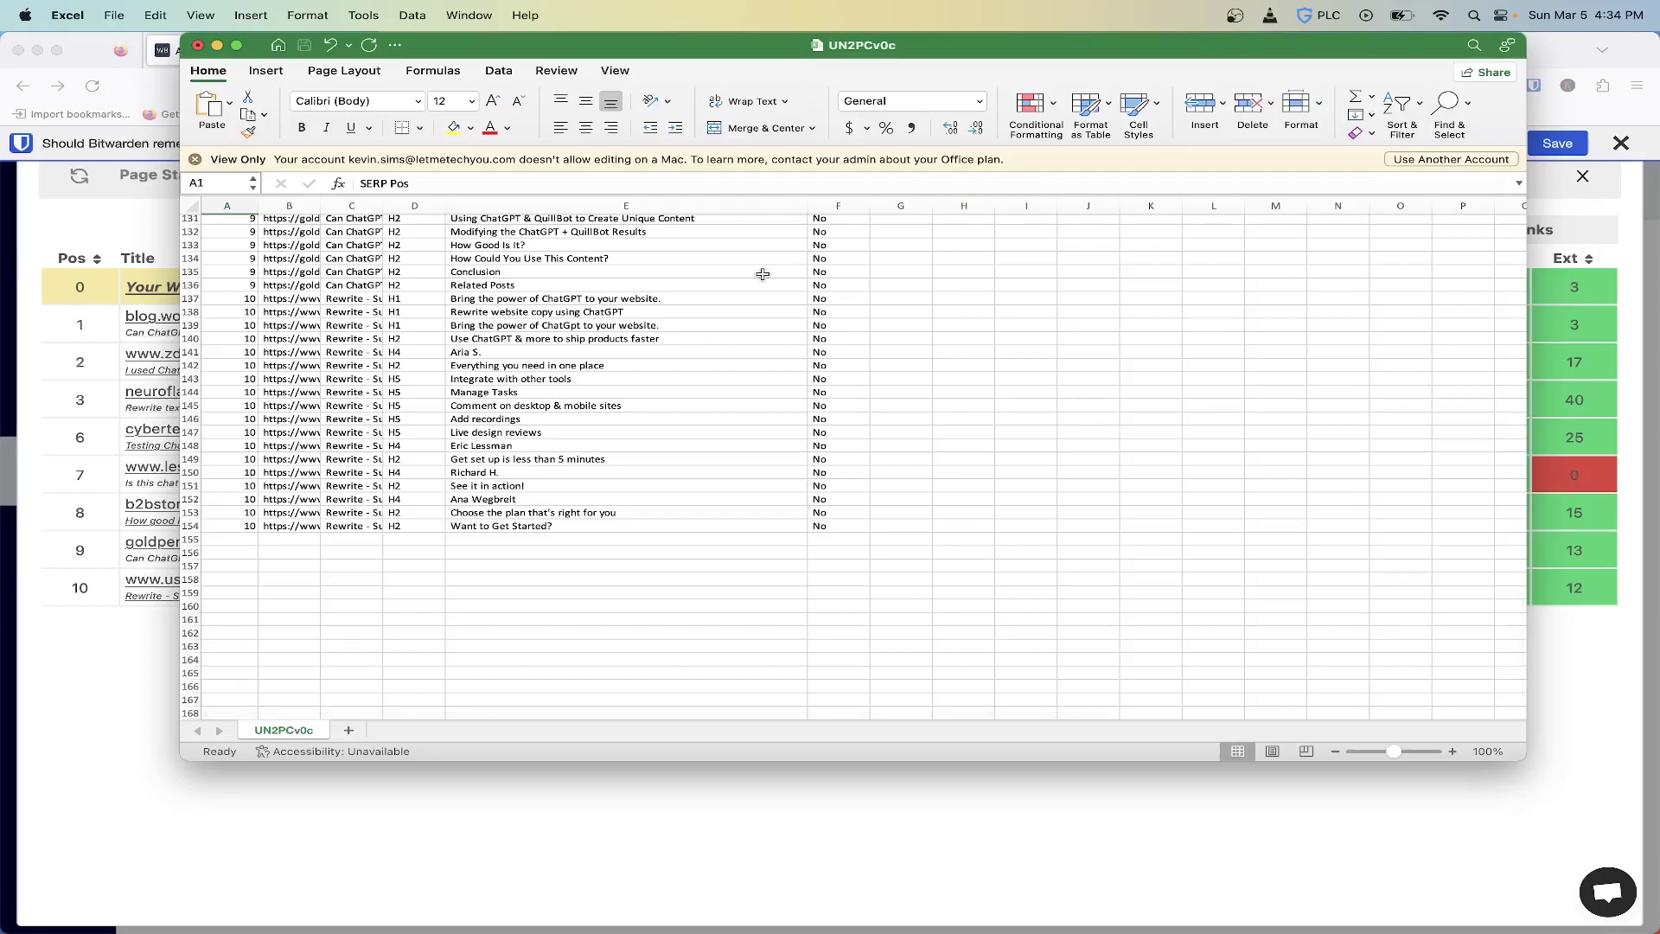
scroll(575, 272, up, 1)
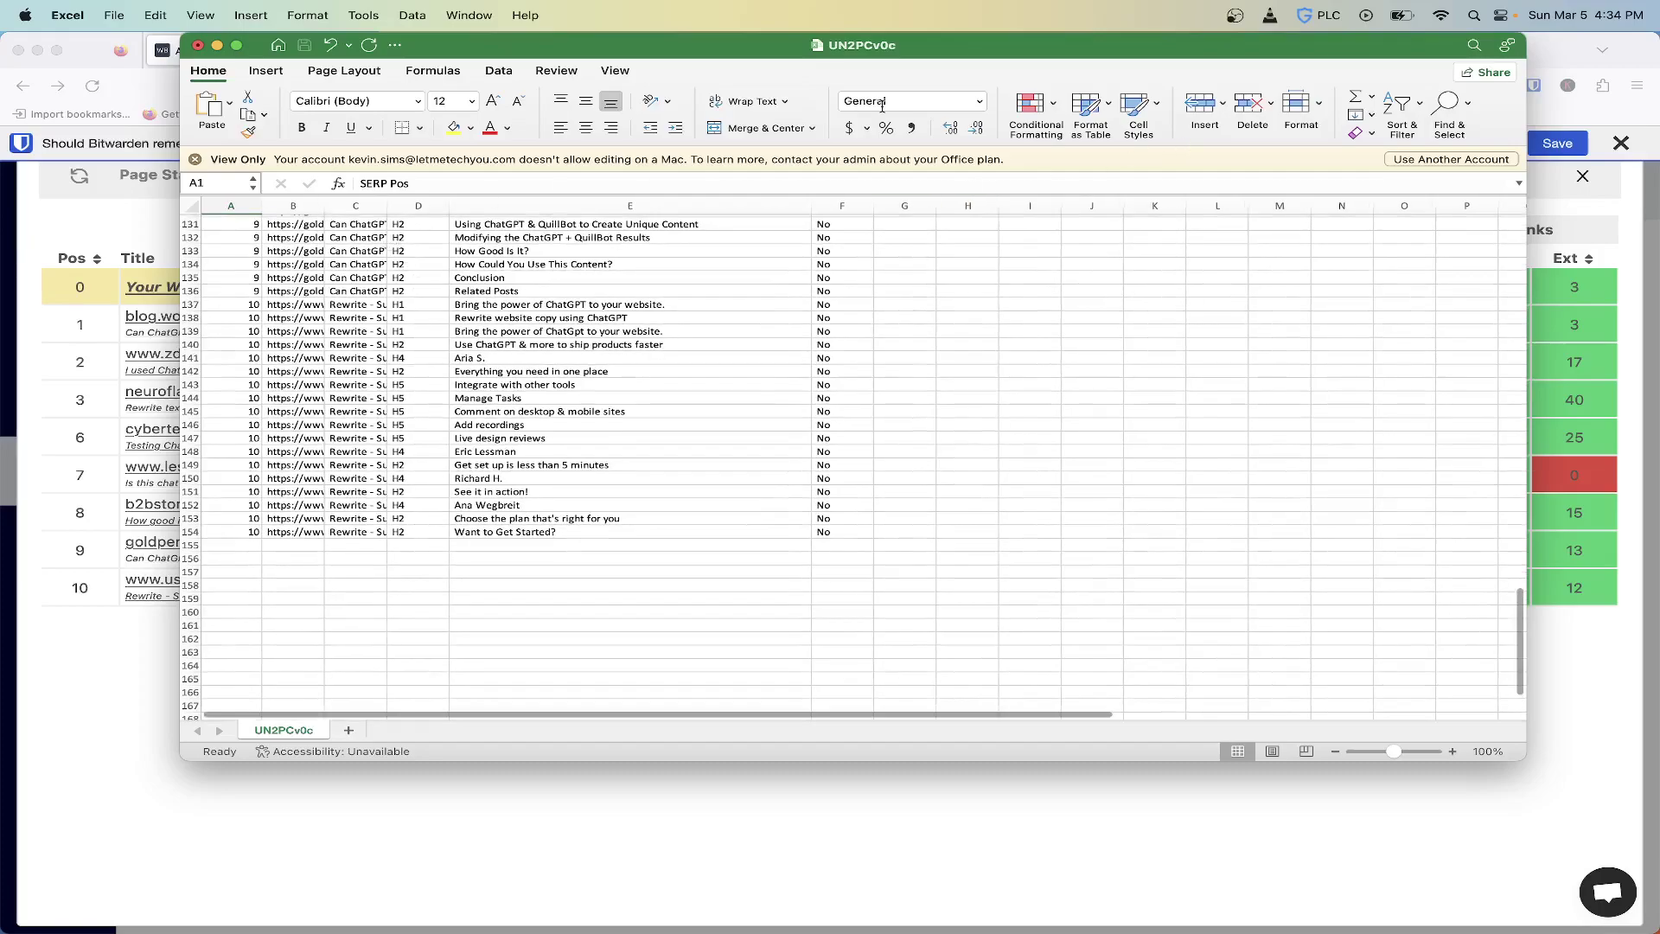
click(199, 46)
click(804, 478)
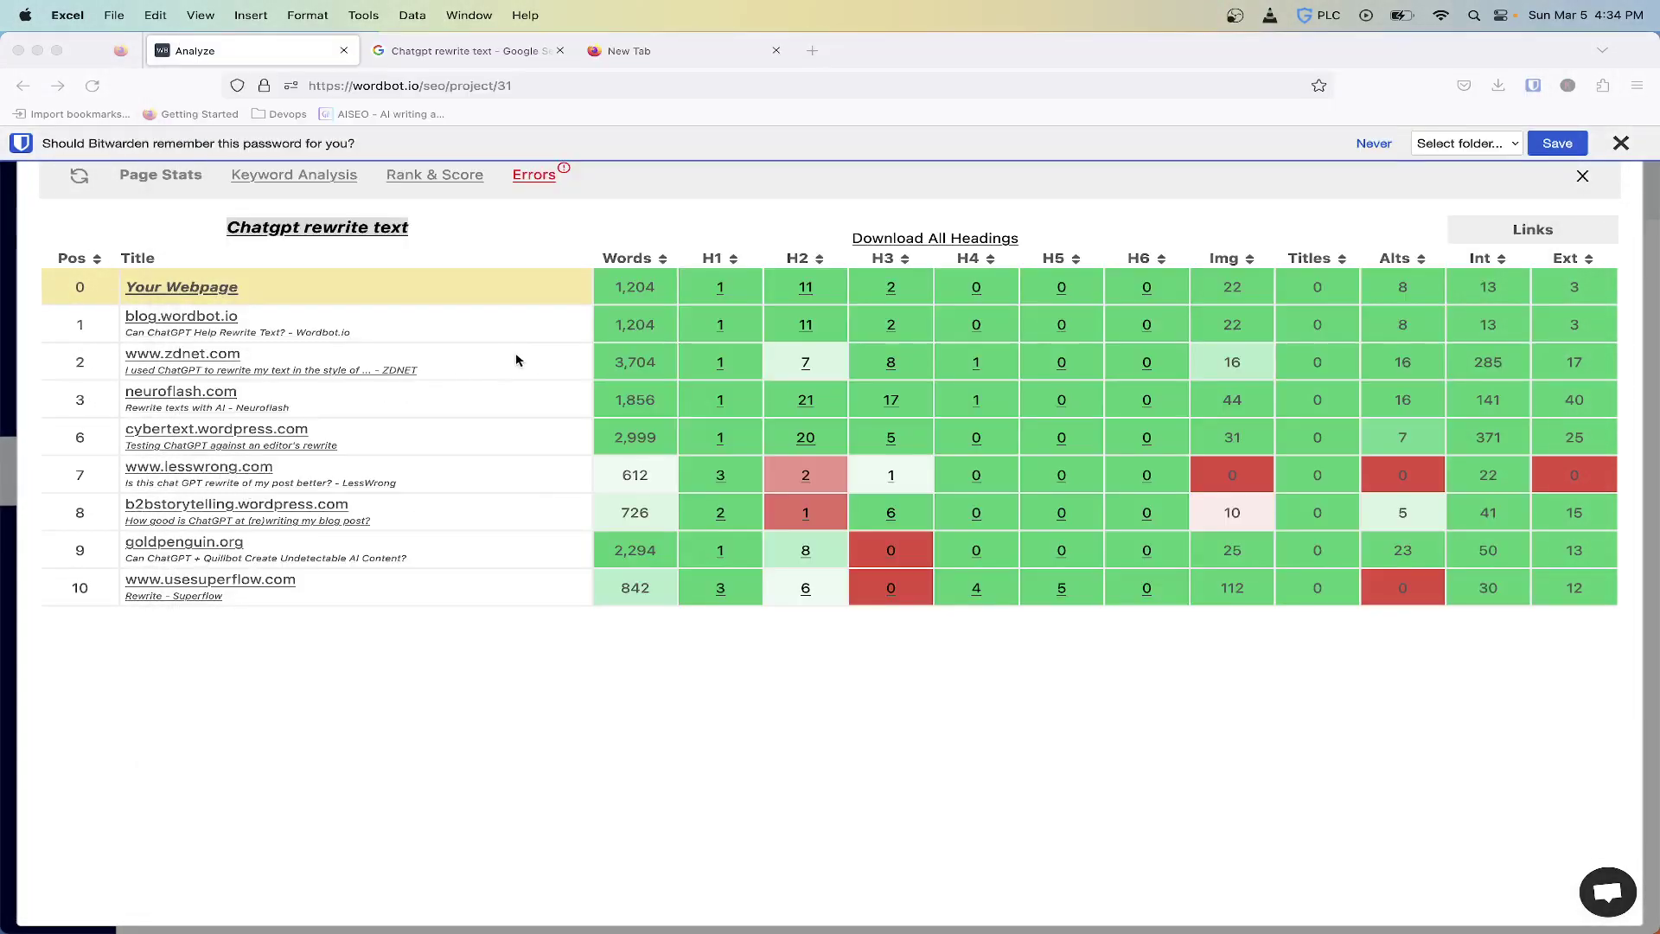
- List the ZDNET result's headings, export them as w4usRNdV.csv, and open it in Excel
click(809, 366)
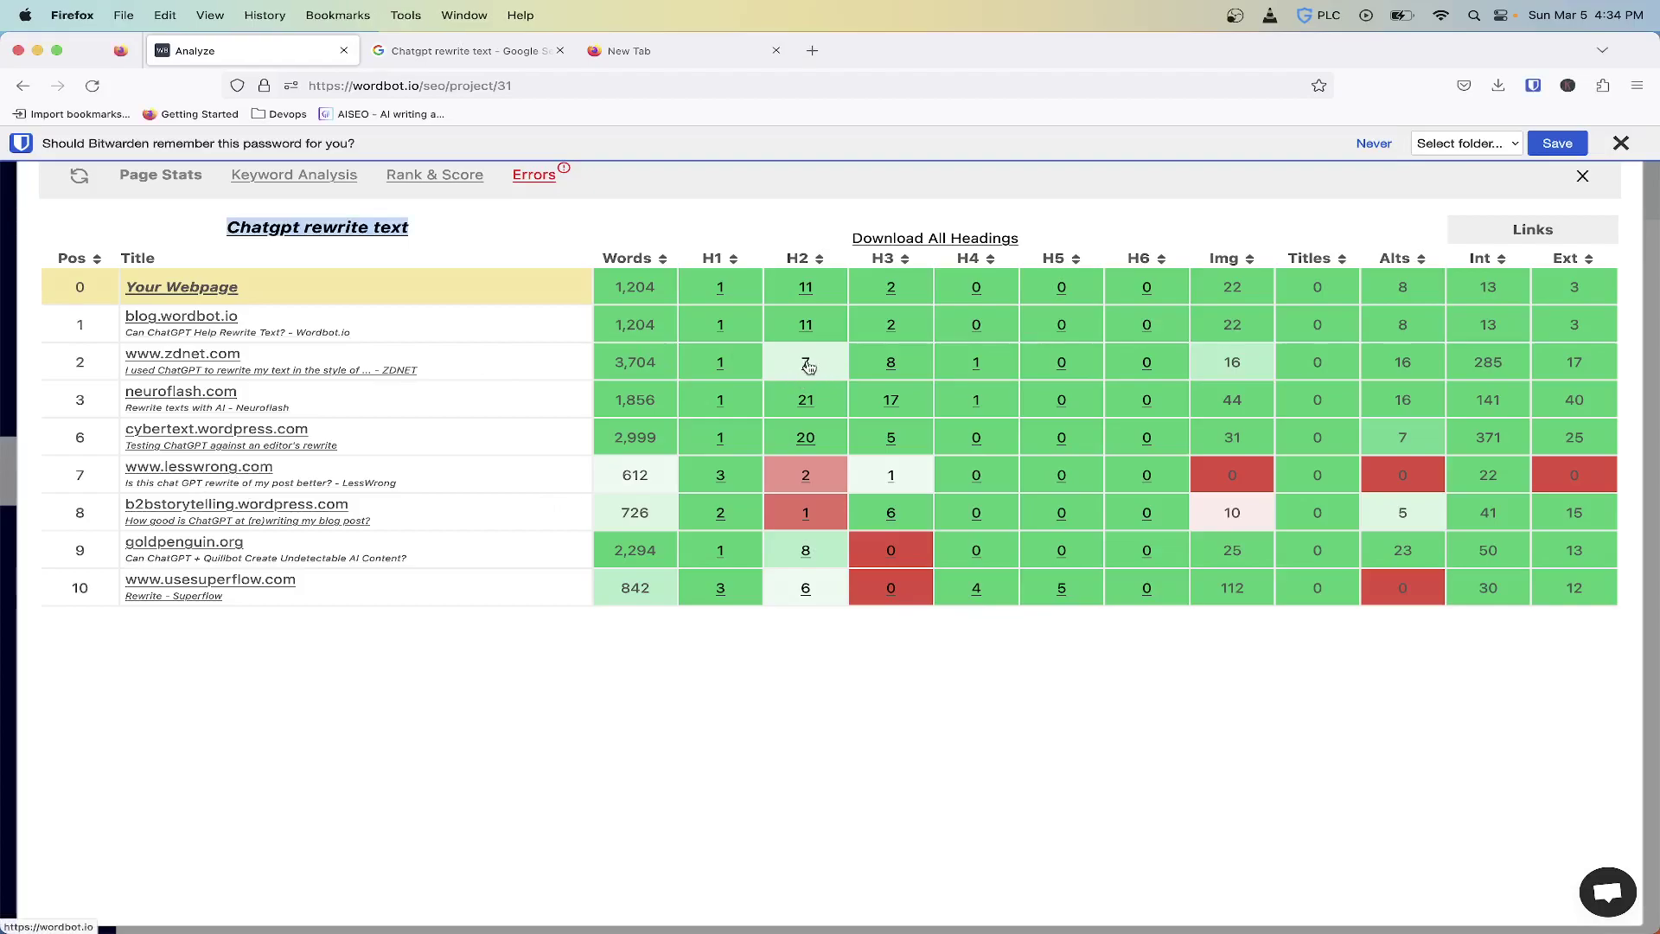
click(808, 365)
scroll(670, 405, down, 3)
scroll(670, 404, up, 3)
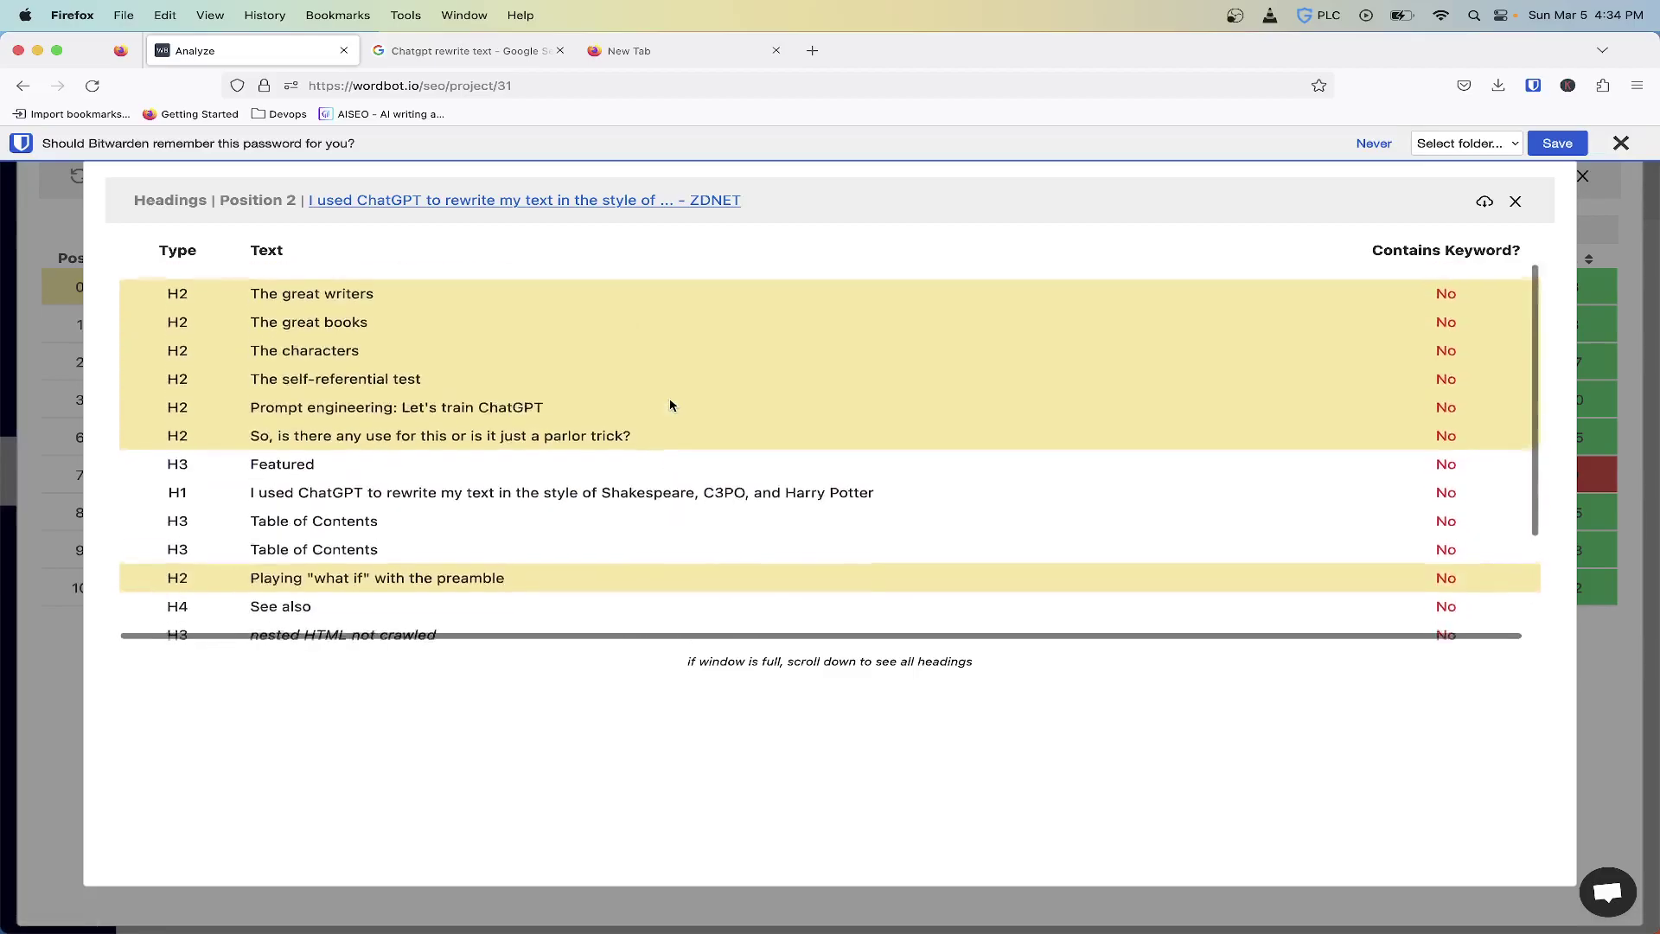
scroll(671, 405, down, 3)
scroll(331, 284, up, 3)
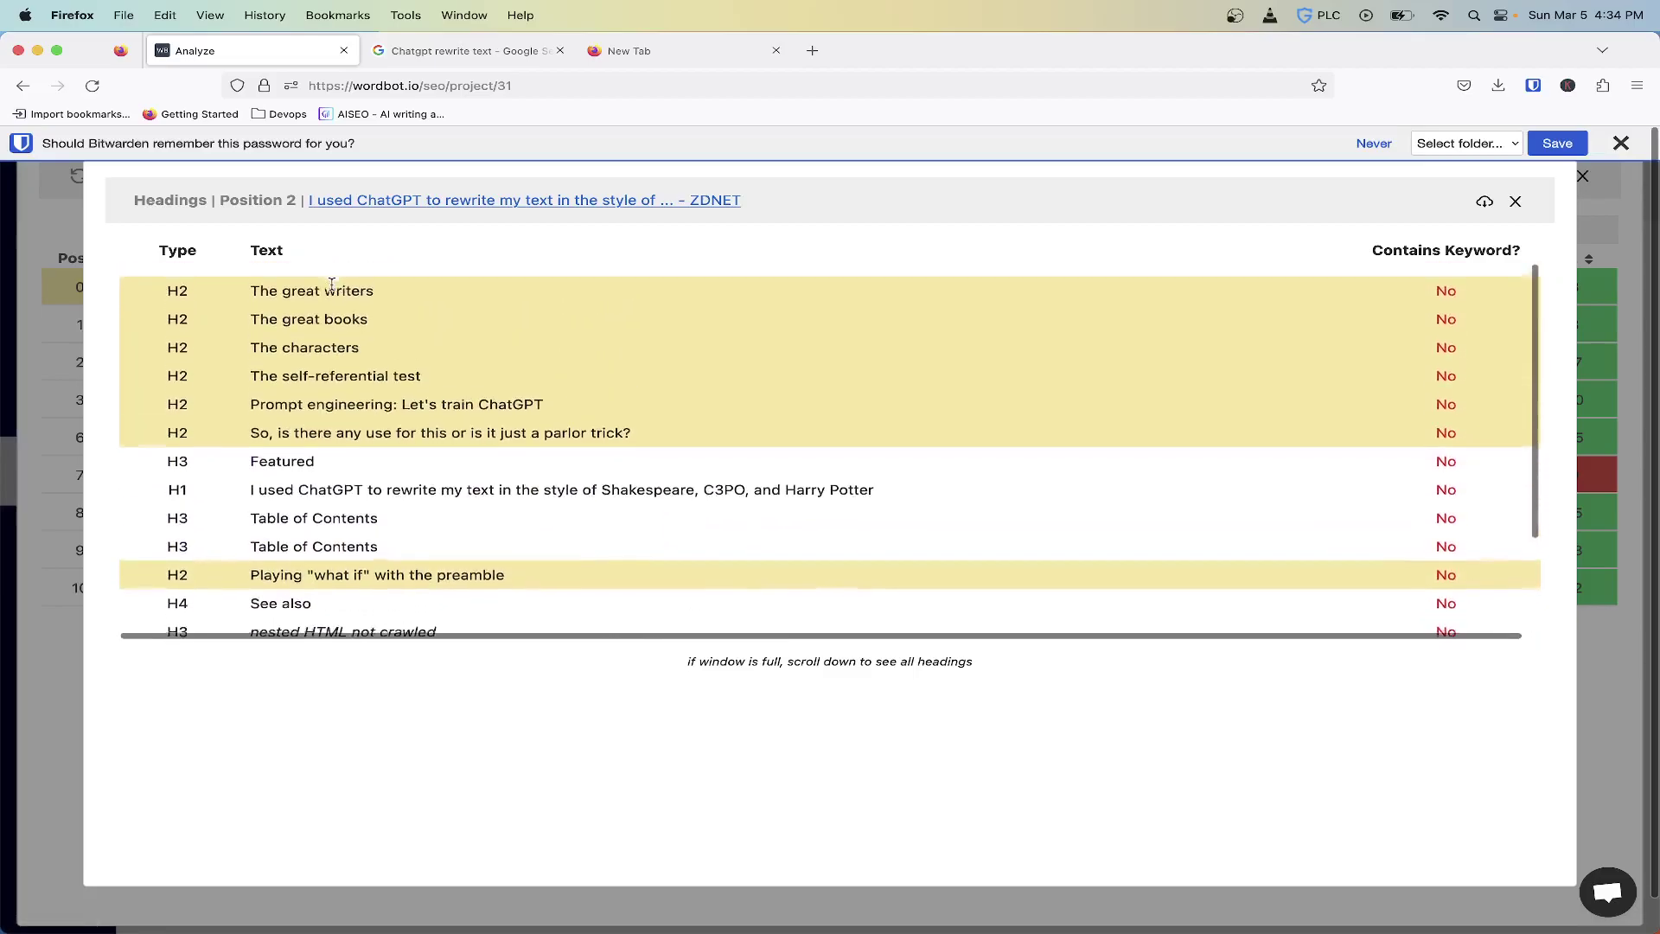
scroll(302, 286, down, 1)
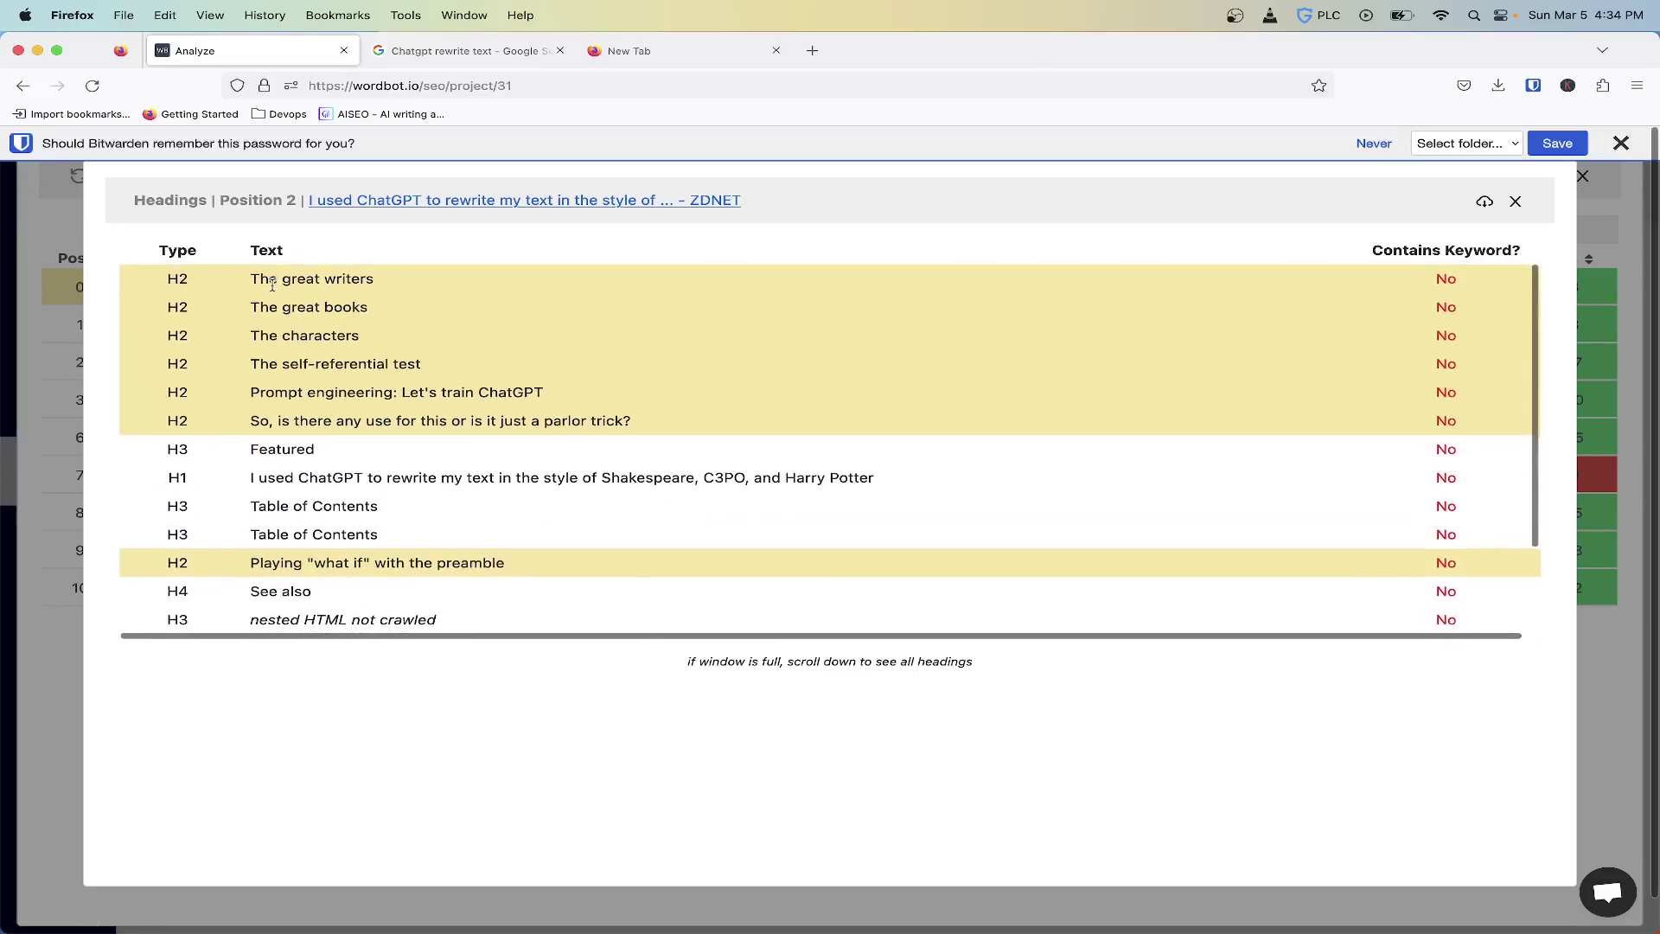
click(1485, 206)
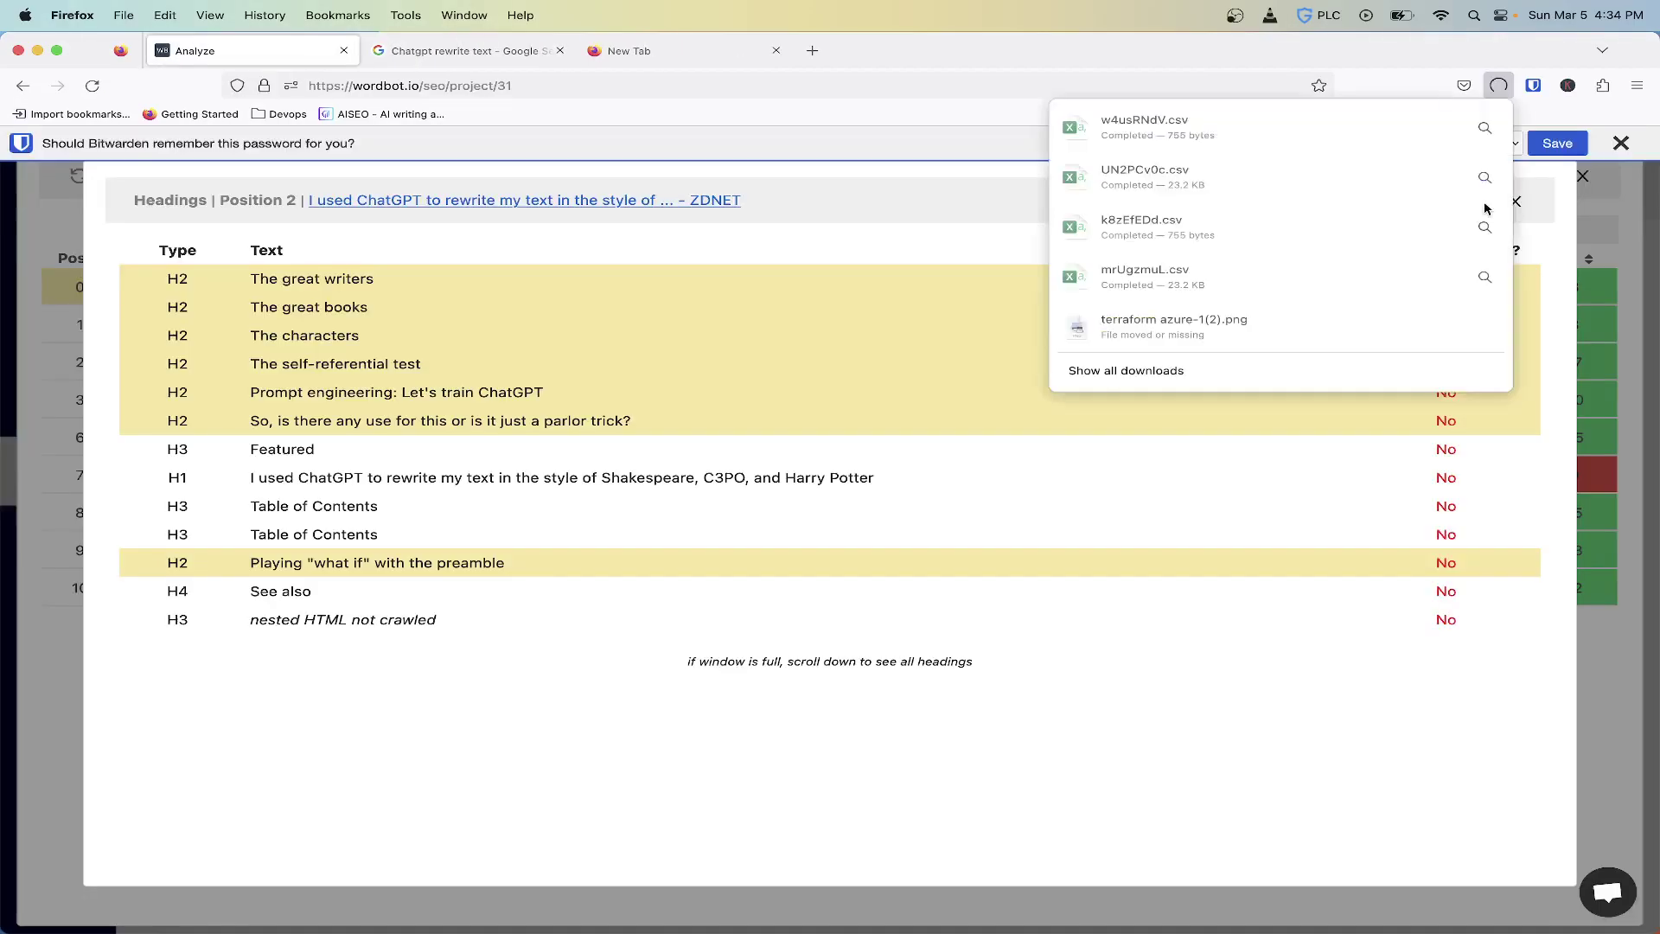
click(1279, 132)
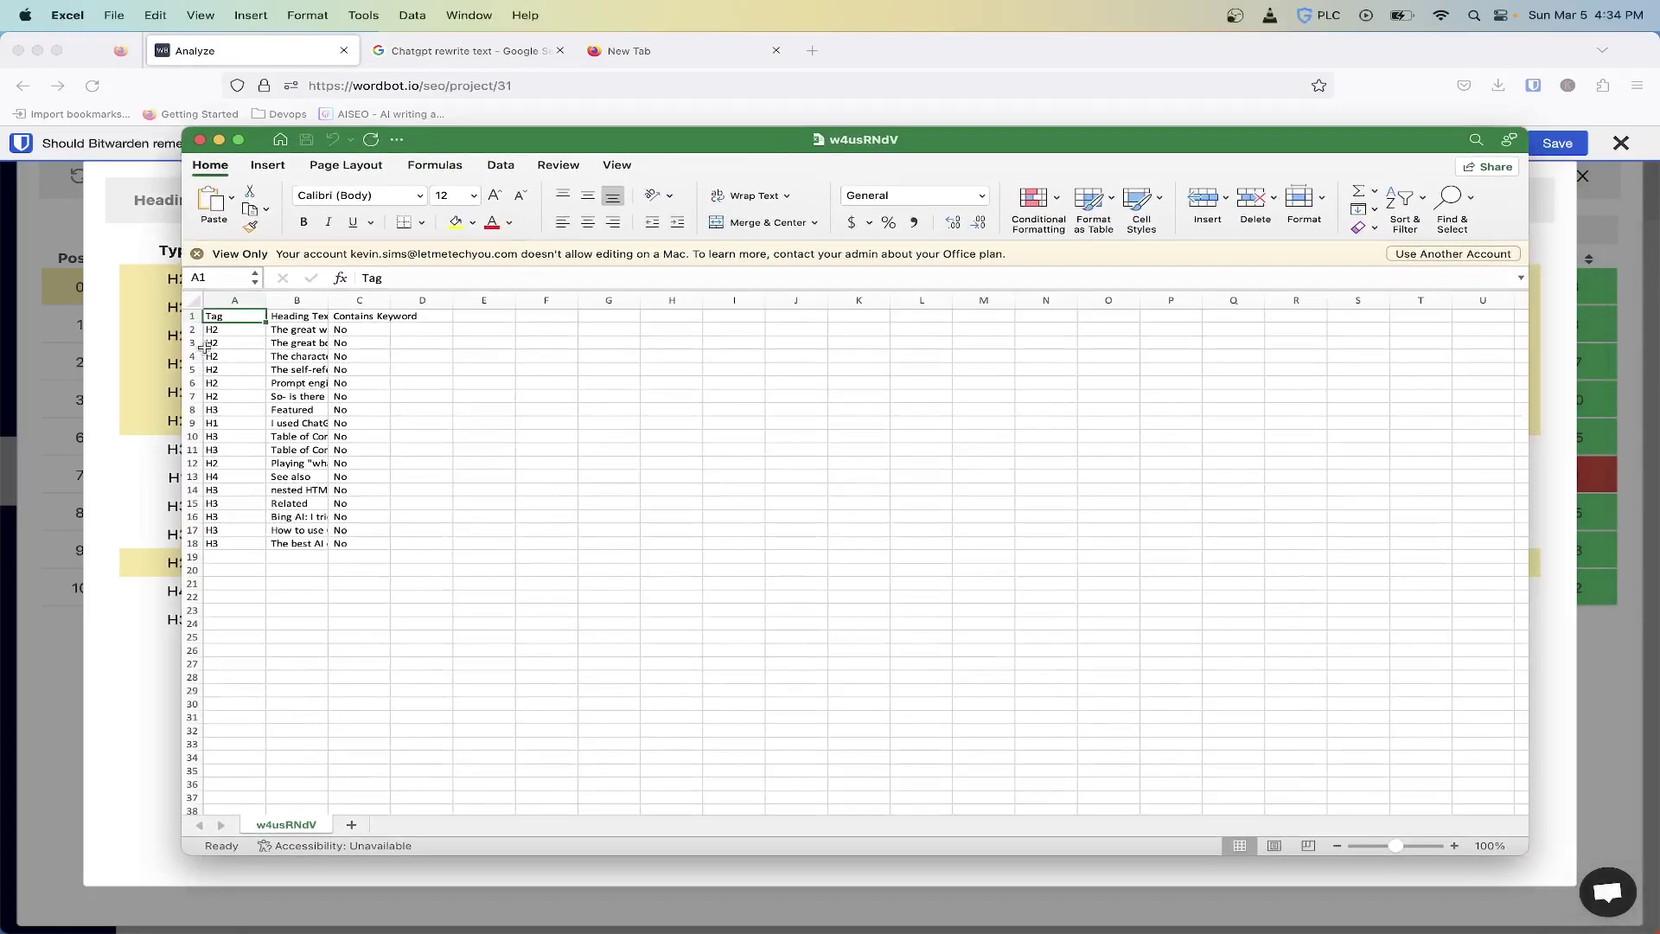
- Widen the Heading Text column and read the full headings in B6, B14 and B16
drag(329, 300, 475, 300)
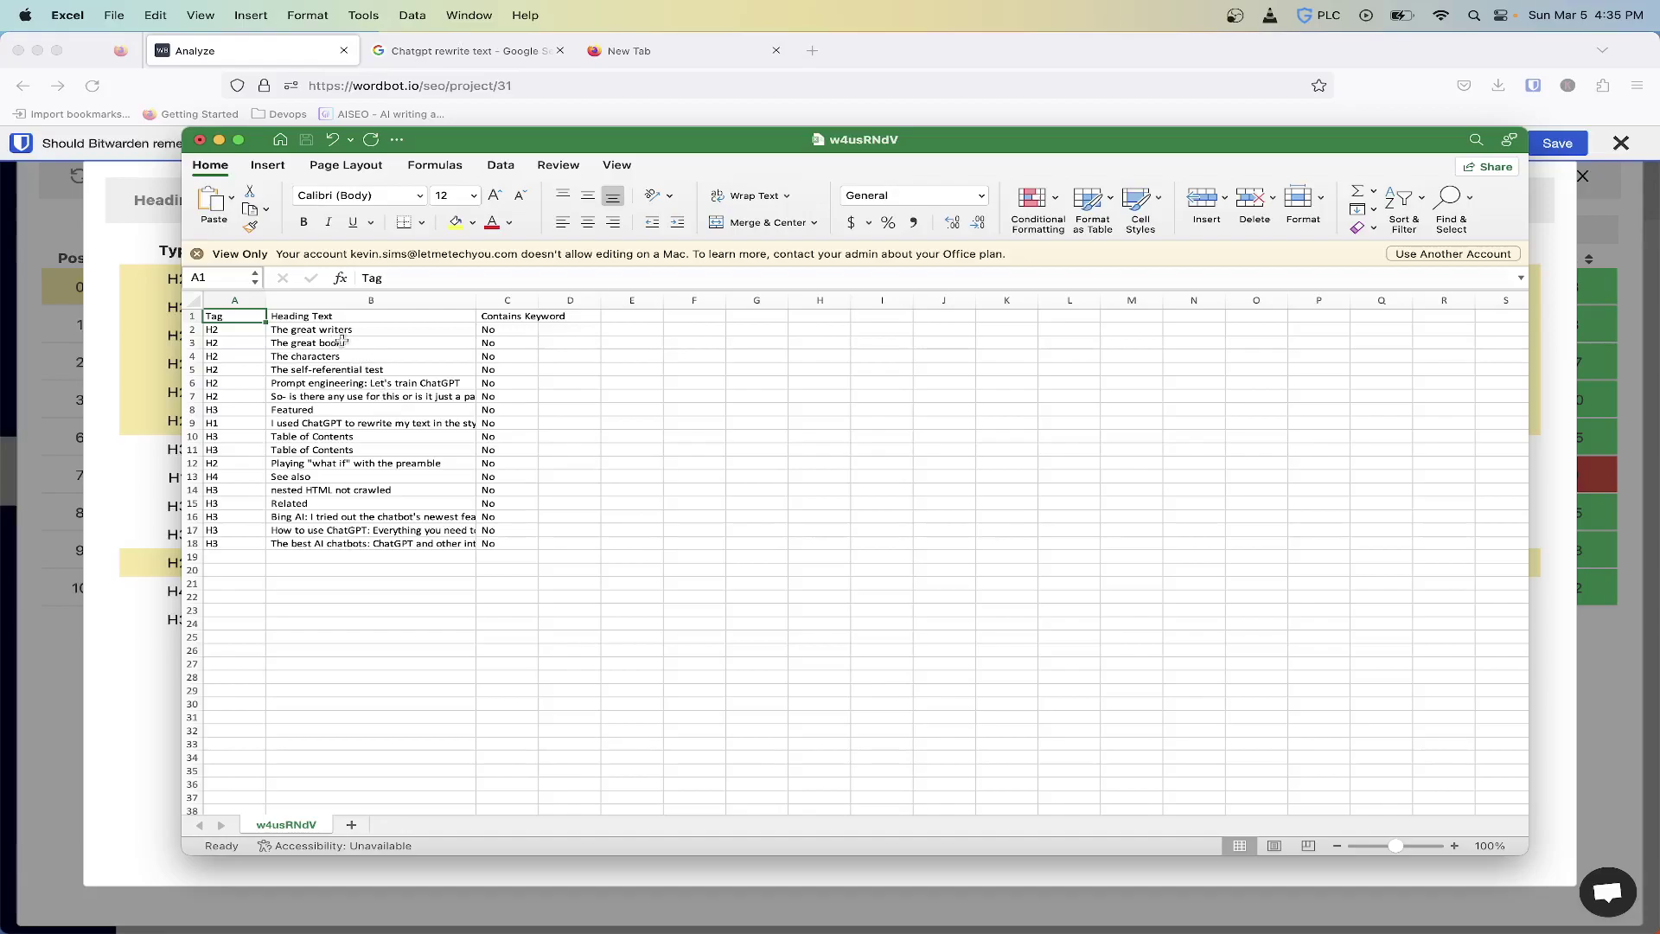
click(312, 382)
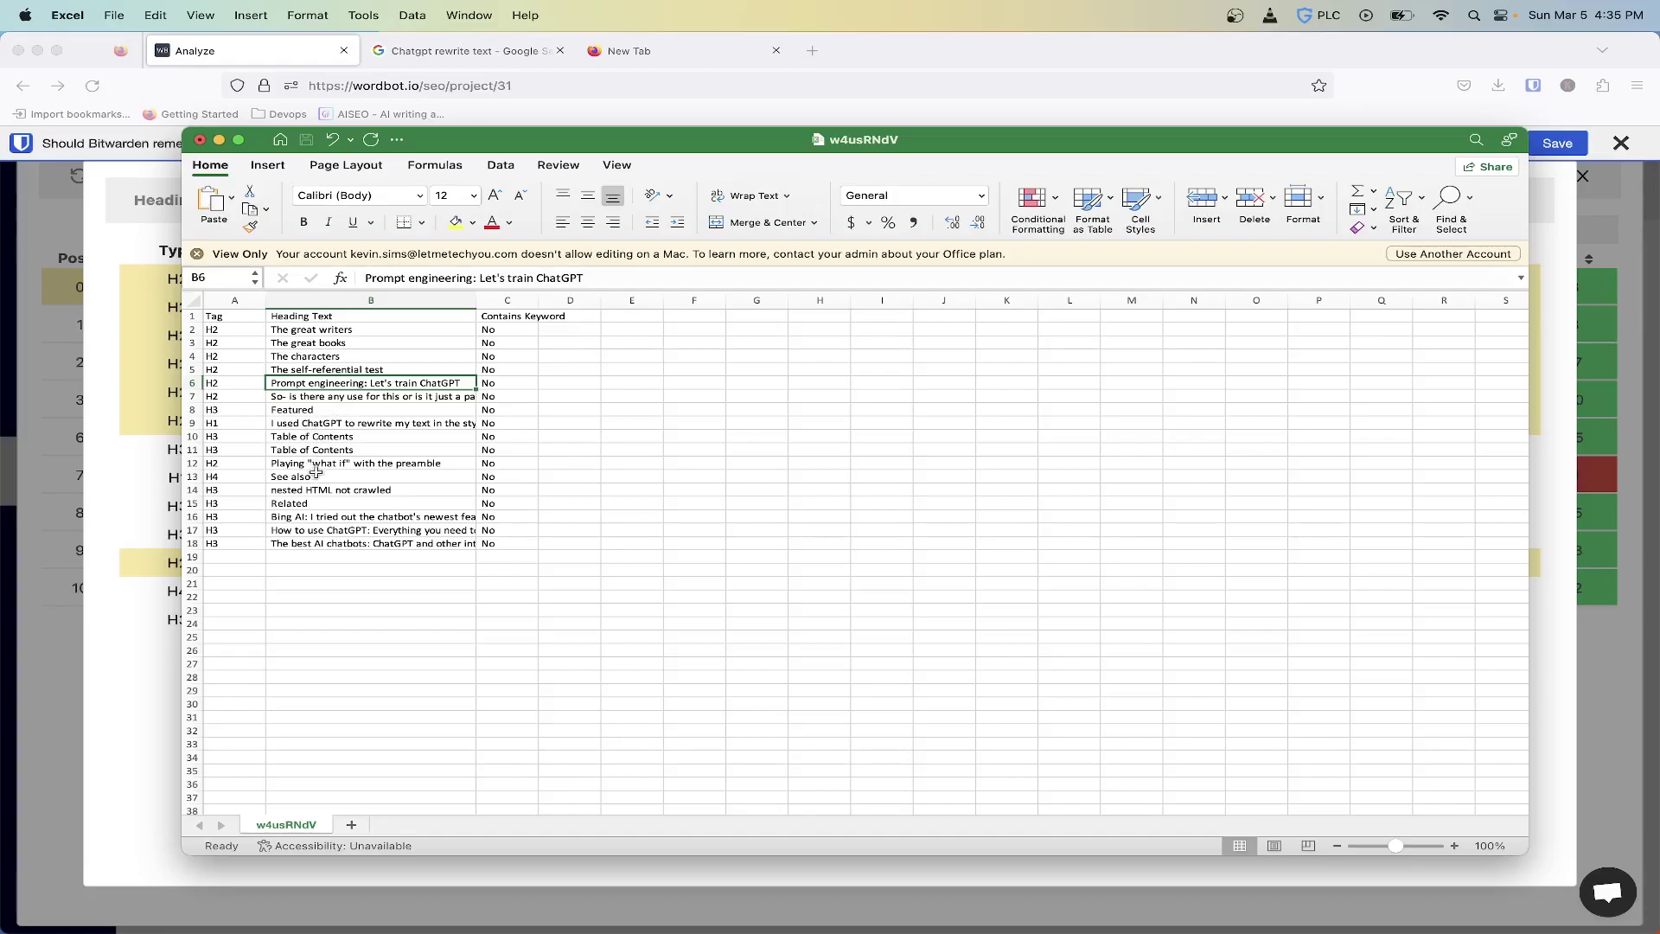
click(317, 488)
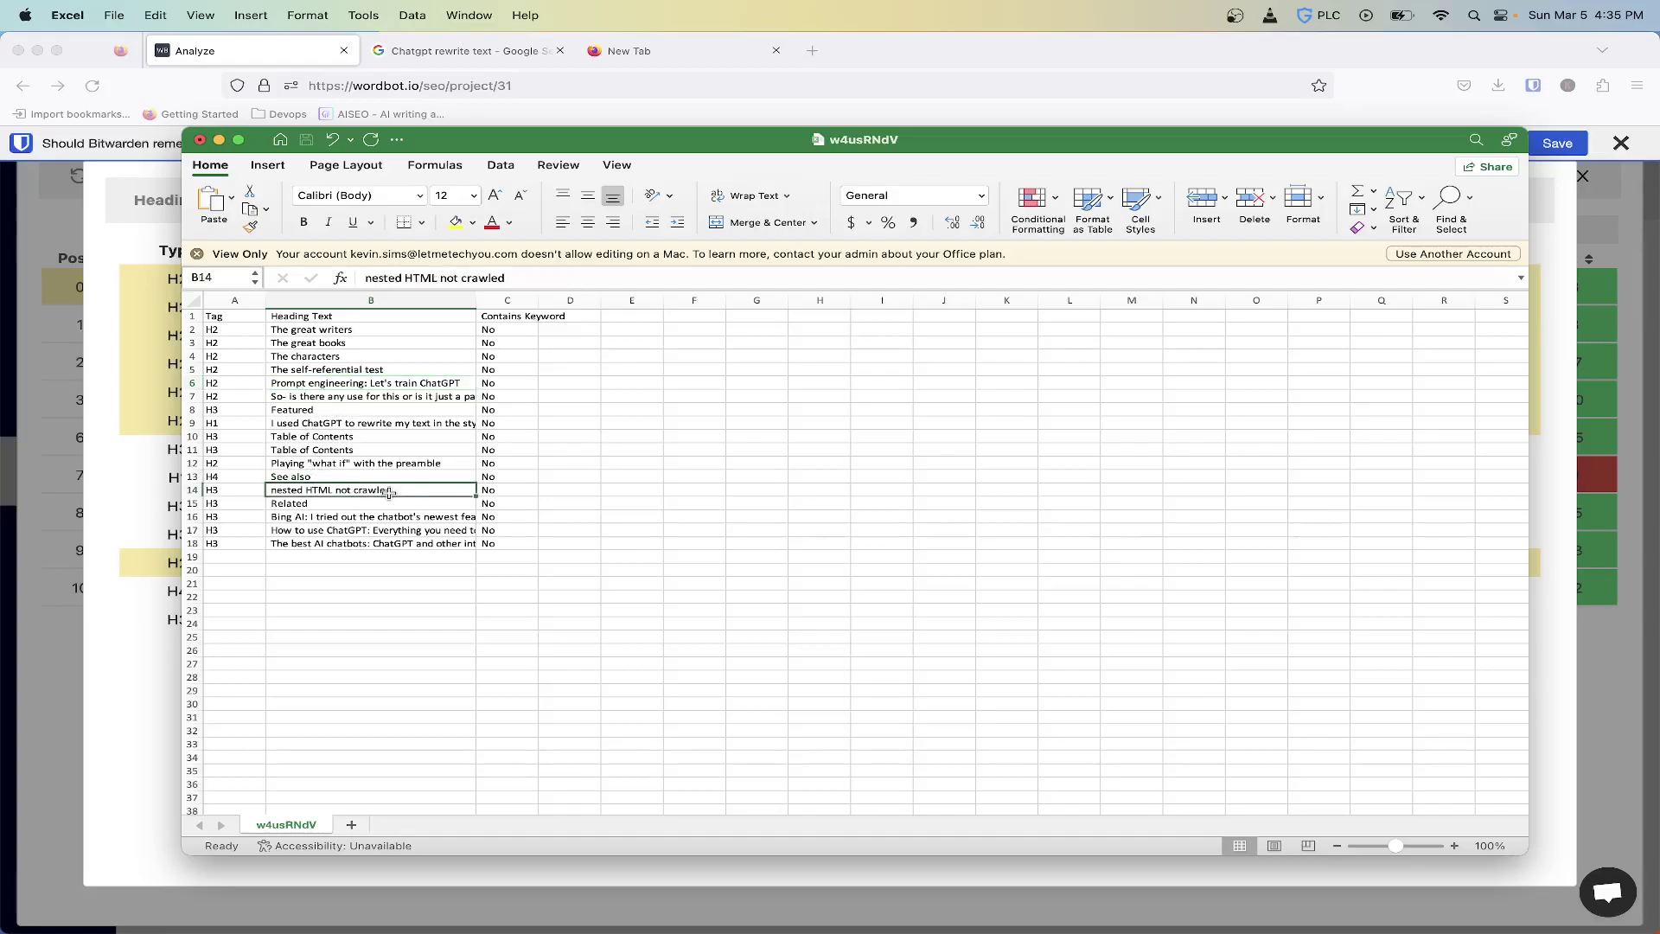
click(294, 516)
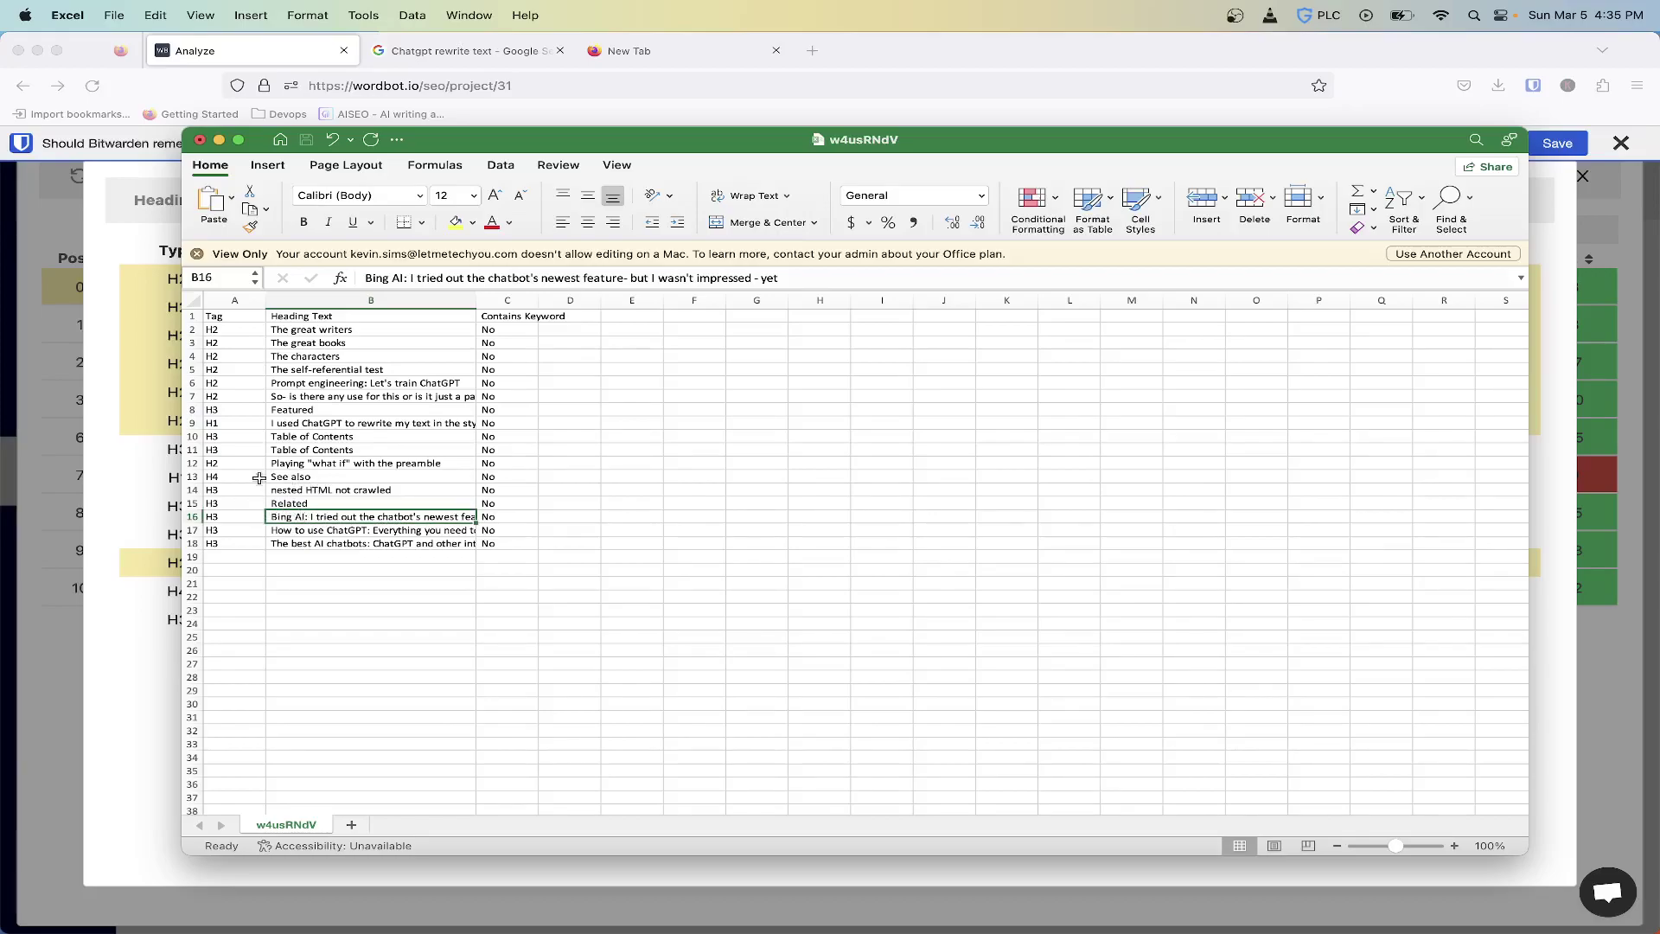
click(90, 550)
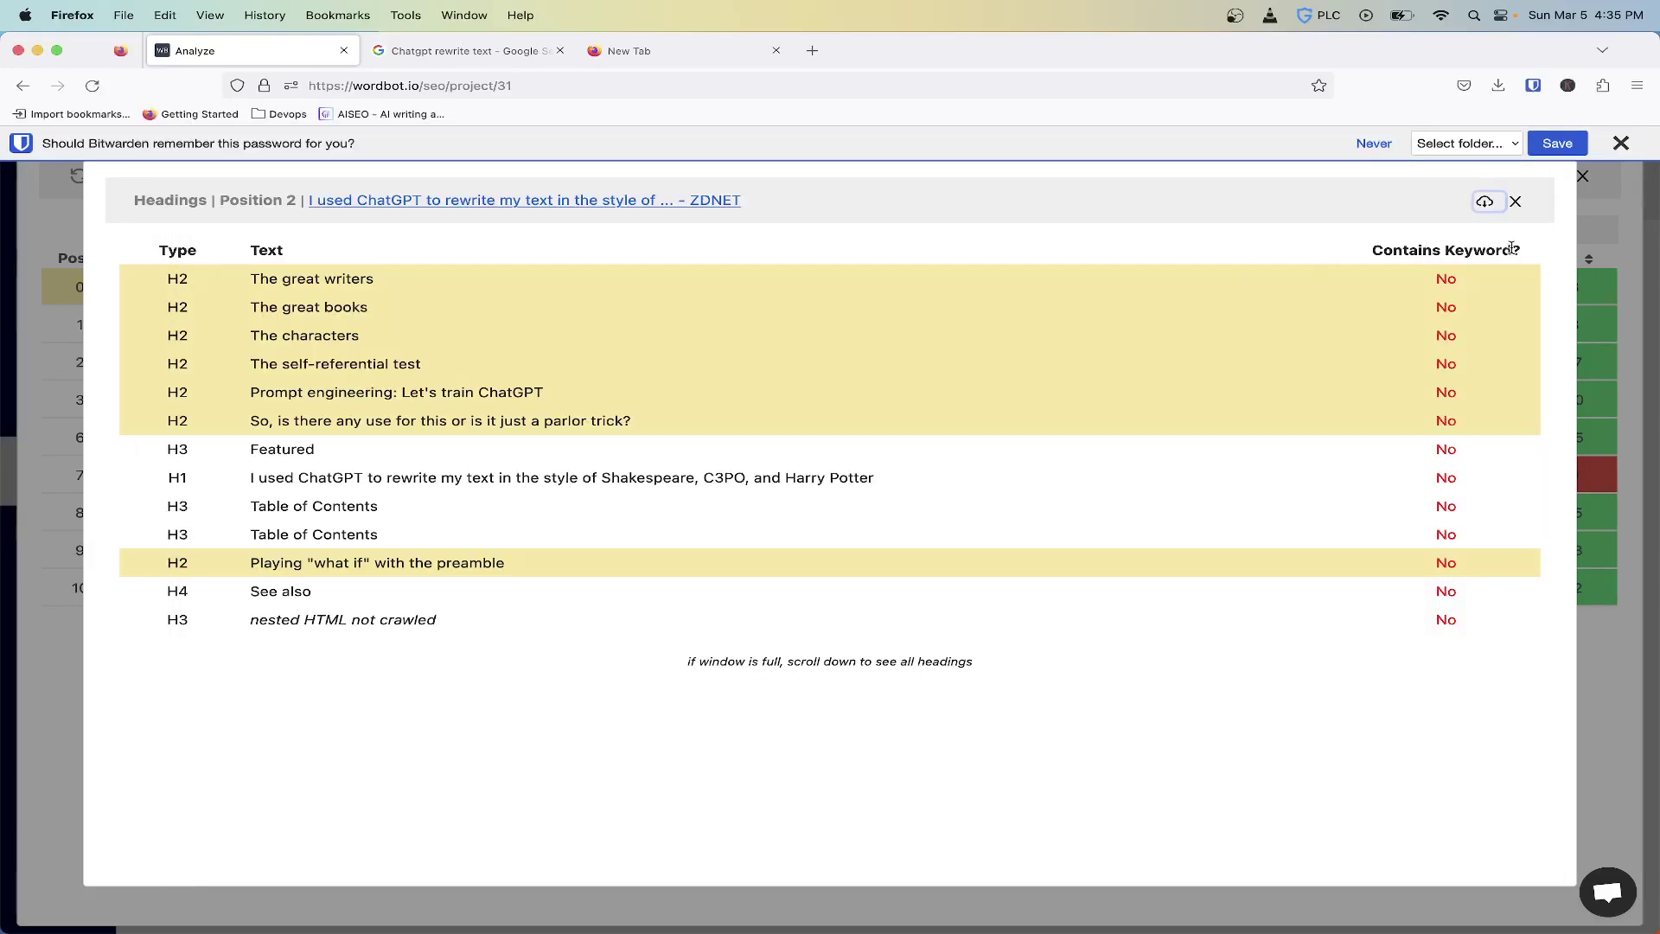
- Close the ZDNET headings list and the rankings table to return to the project's webpages
click(1516, 202)
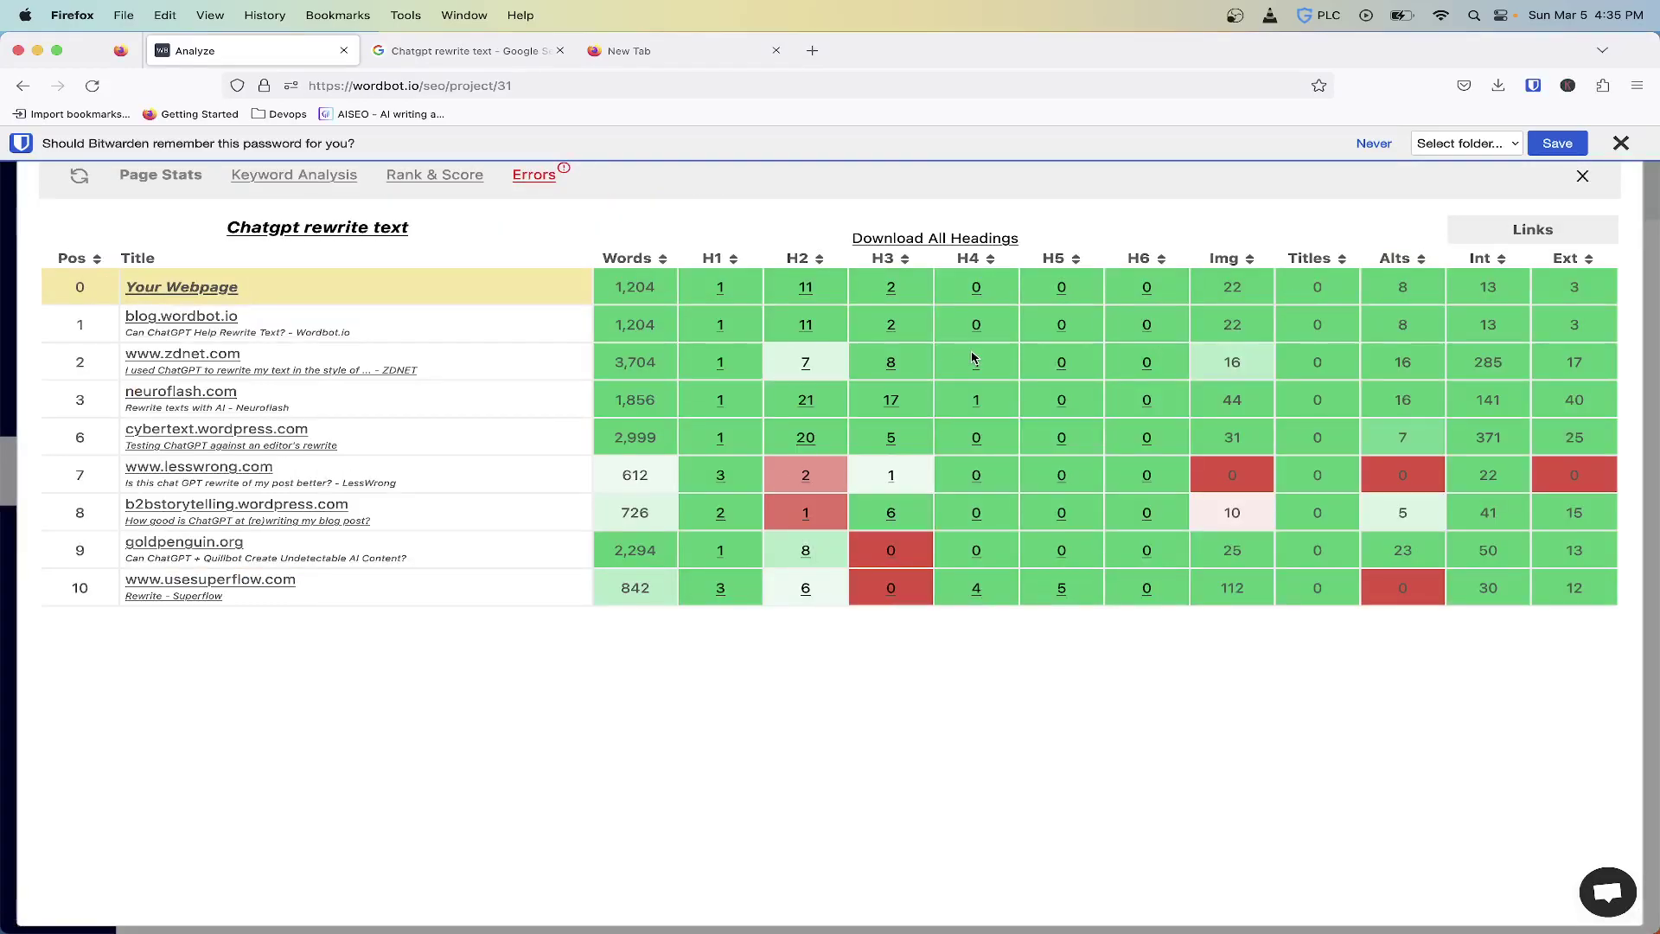
click(1585, 178)
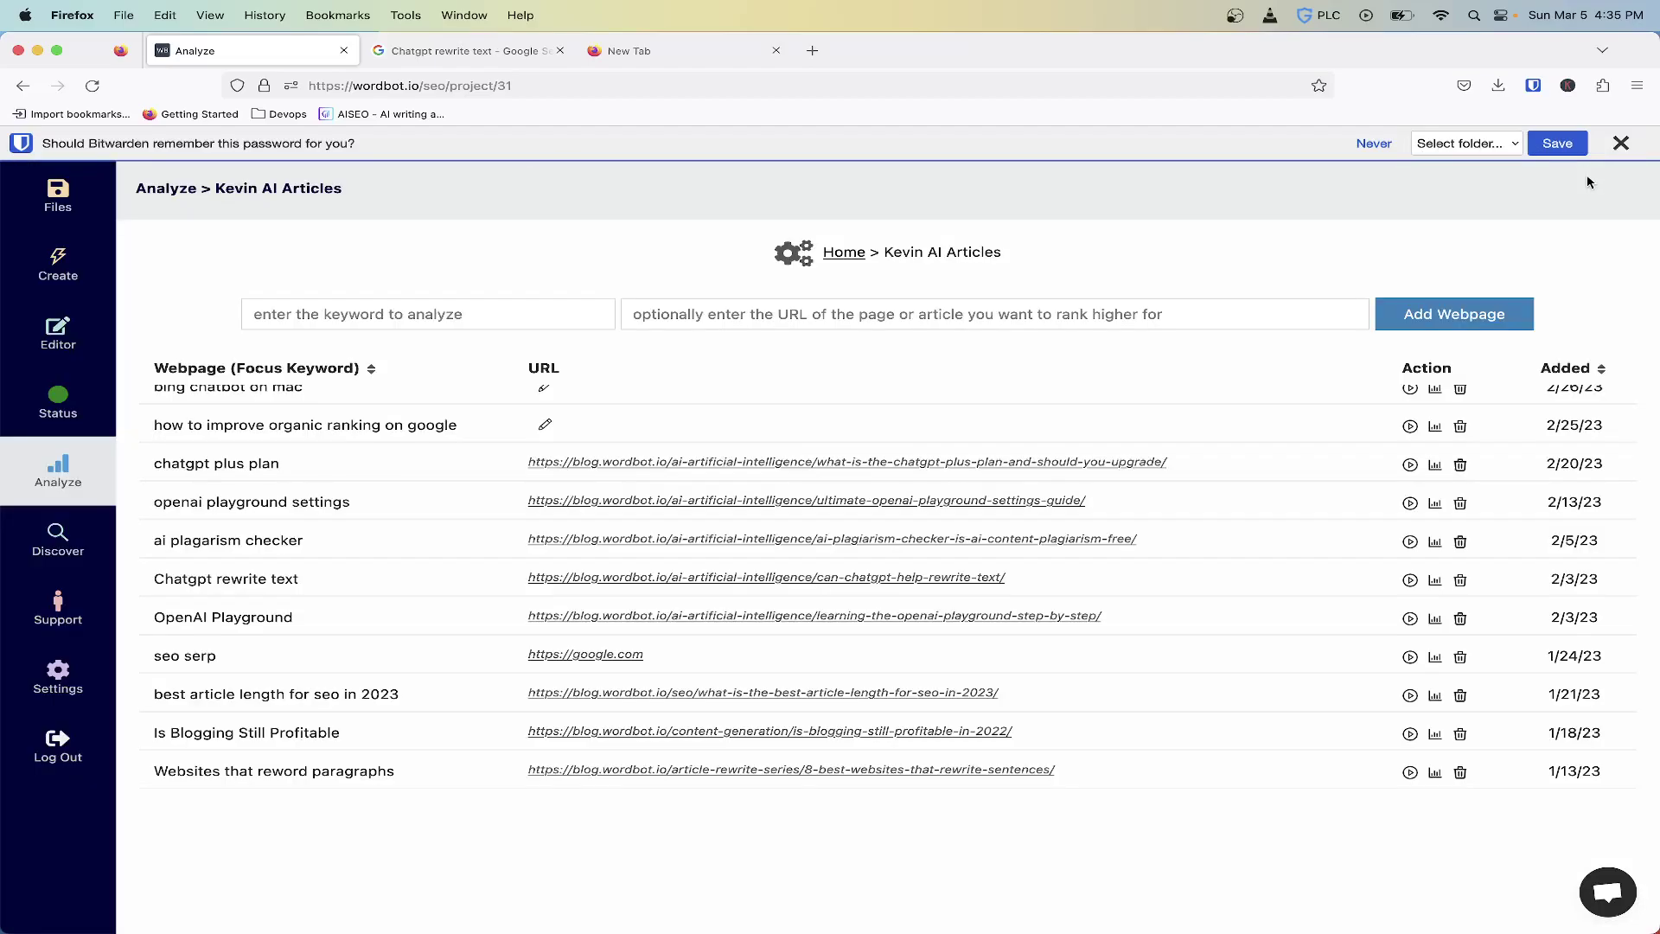
click(1436, 427)
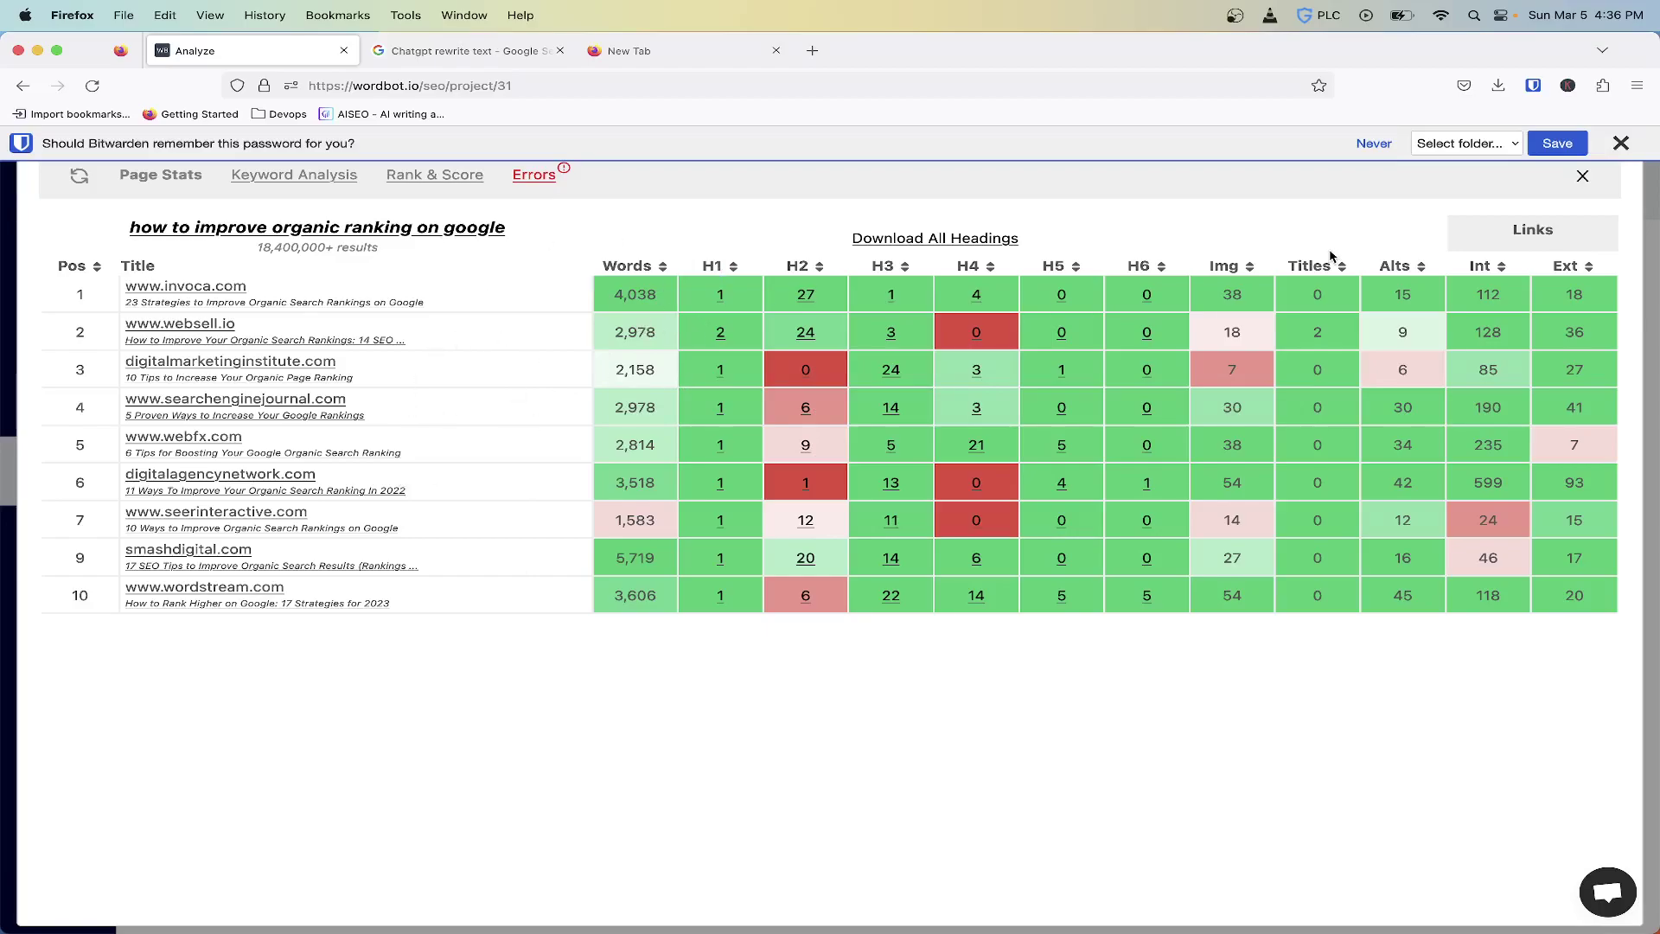
click(1583, 177)
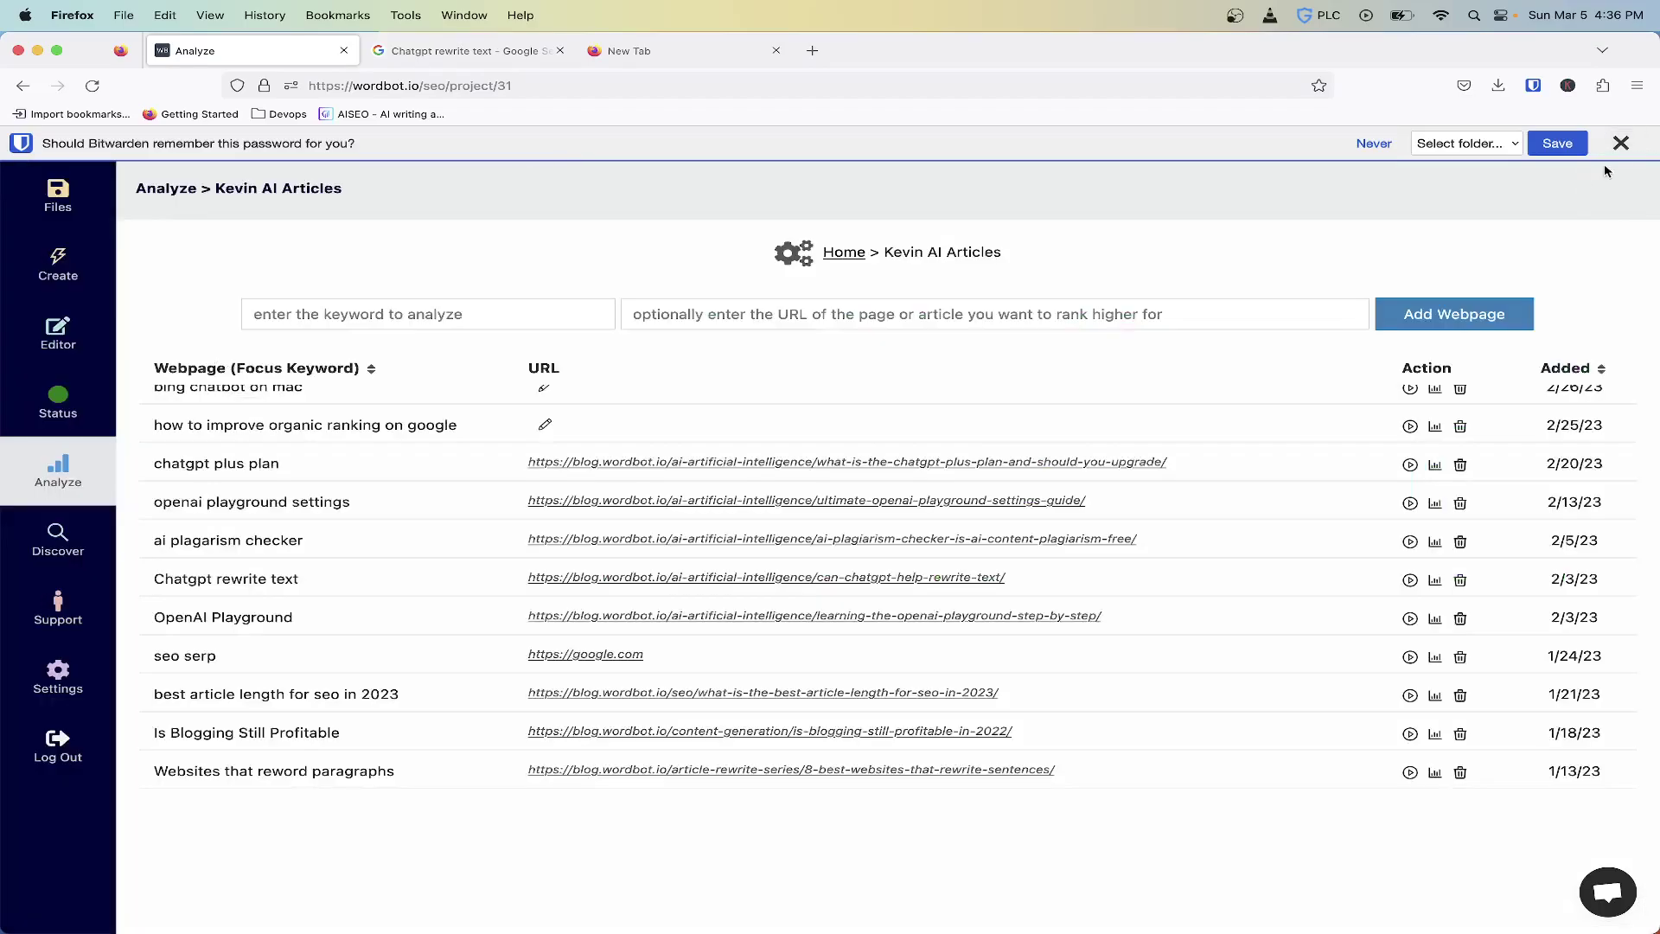